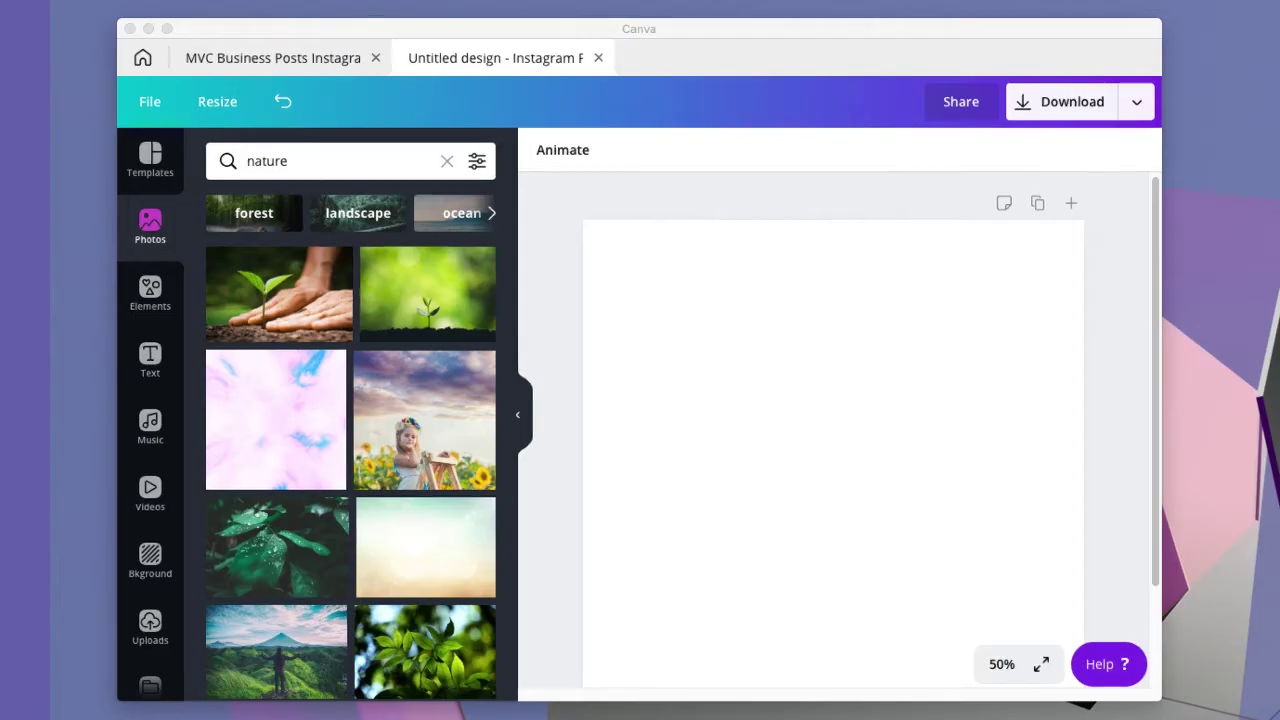
Step: Browse the Elements frames, then search 'd' to view letter-D graphics and D-shaped frames
click(151, 293)
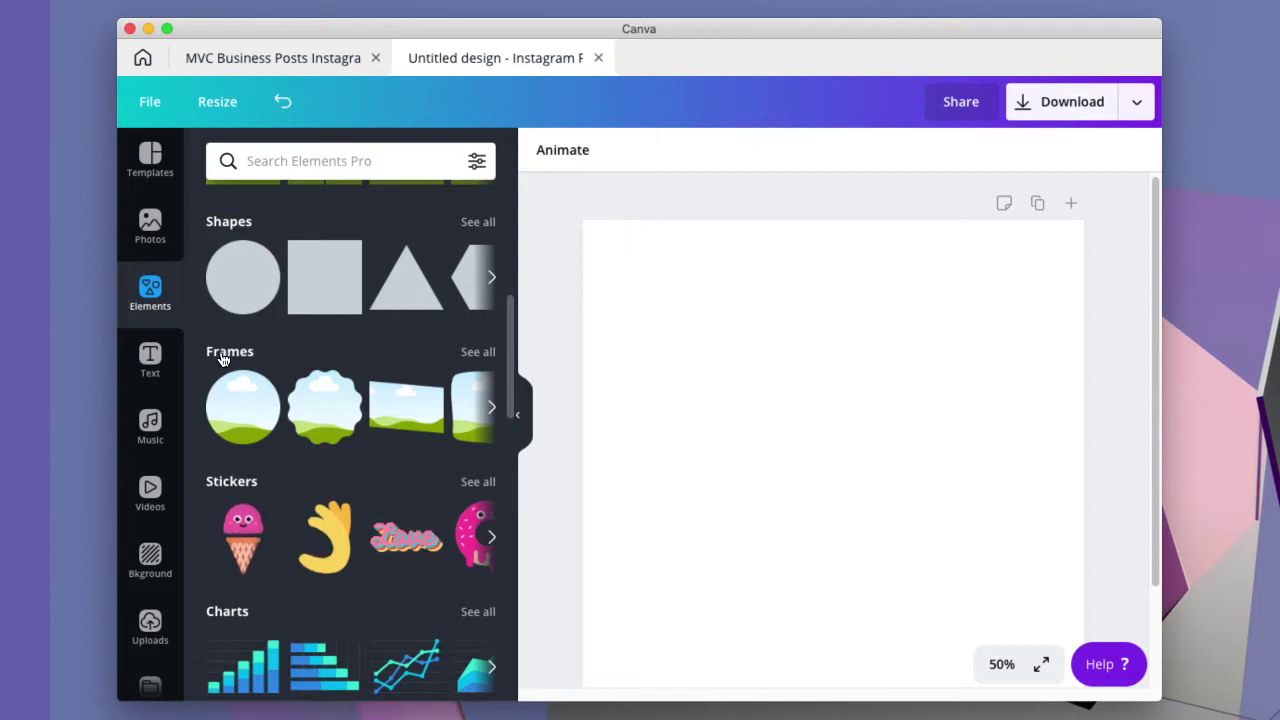
click(470, 358)
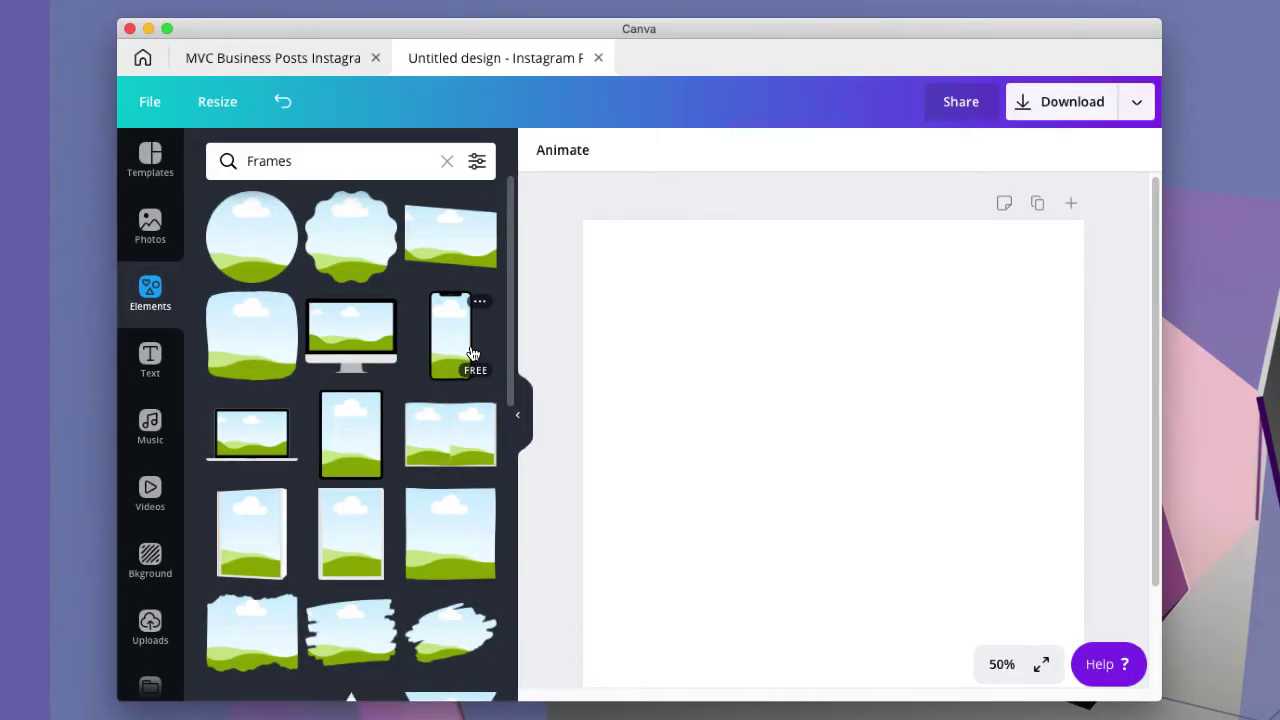
double_click(270, 161)
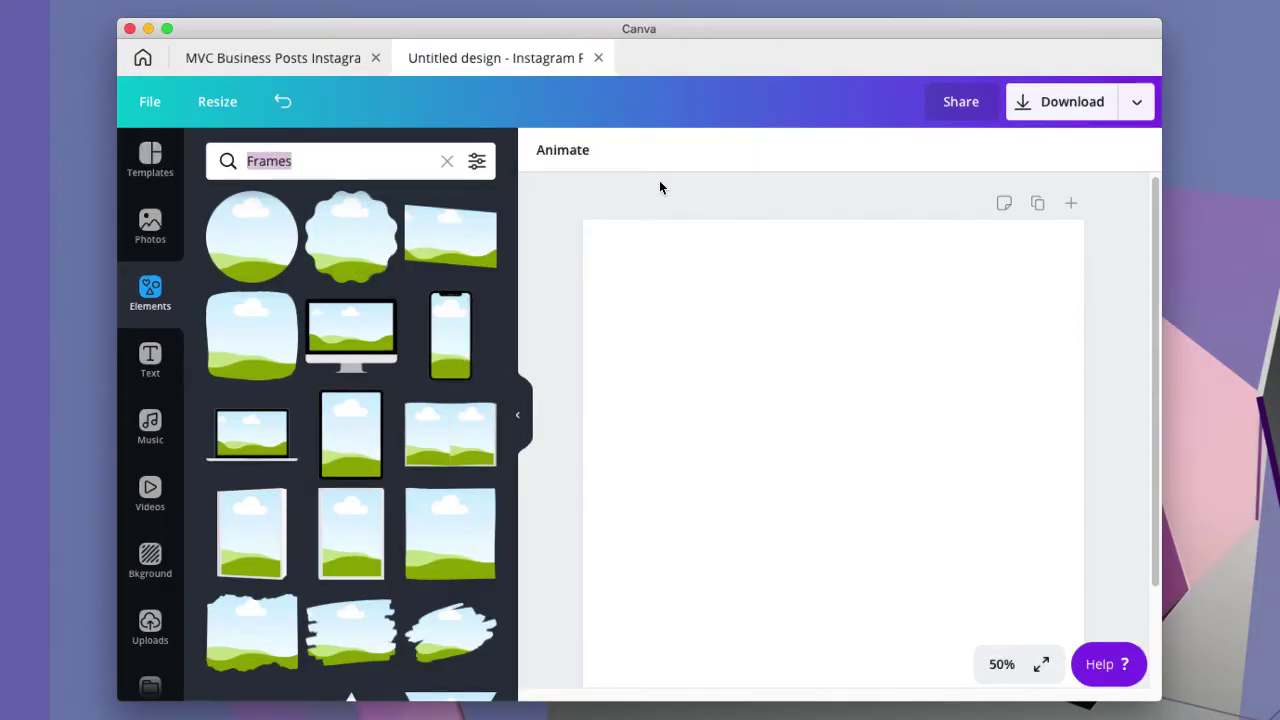
text(d)
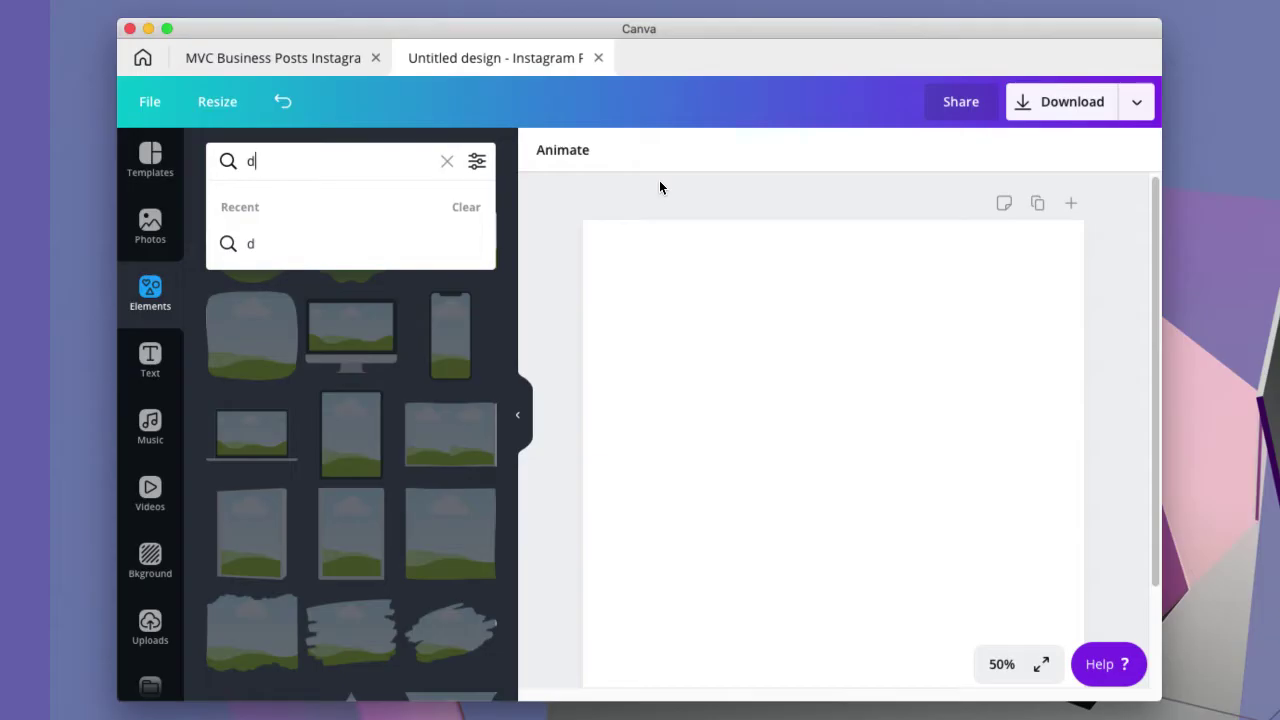
key(Return)
scroll(443, 430, down, 2)
scroll(443, 430, down, 2)
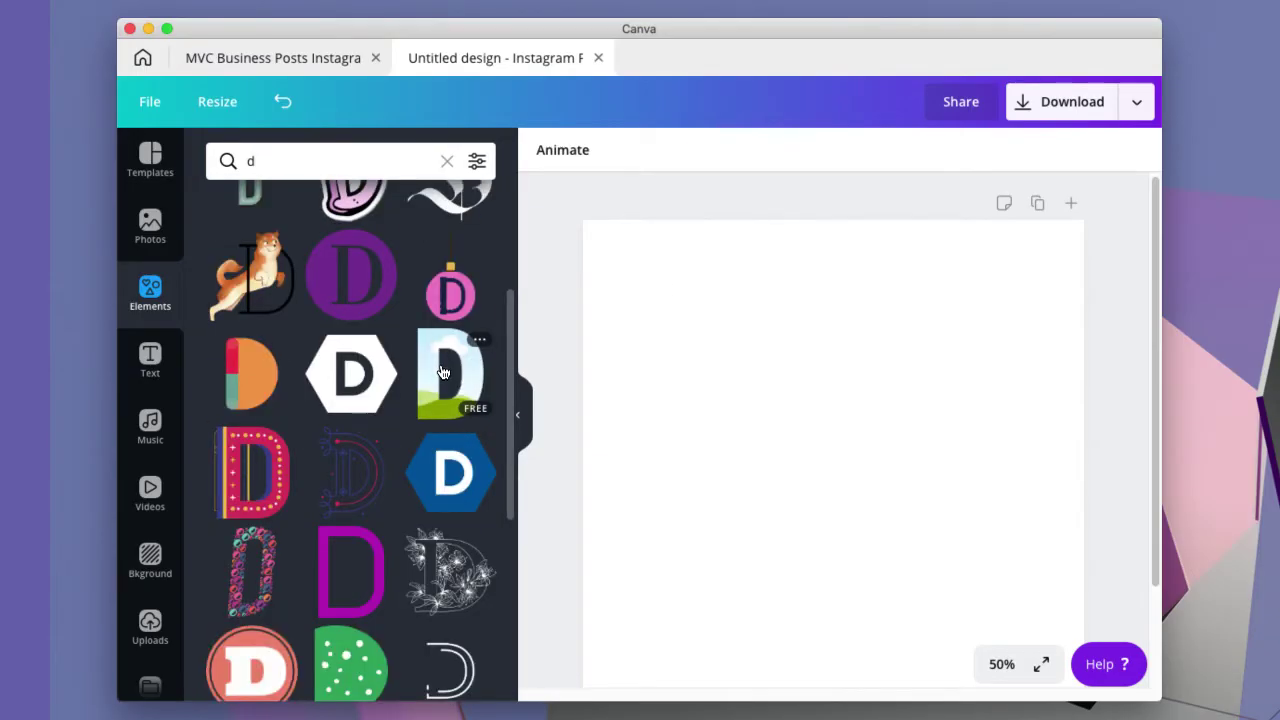
Step: Show all Frames again and scroll to the A–Z and 0–9 letter frames
click(152, 288)
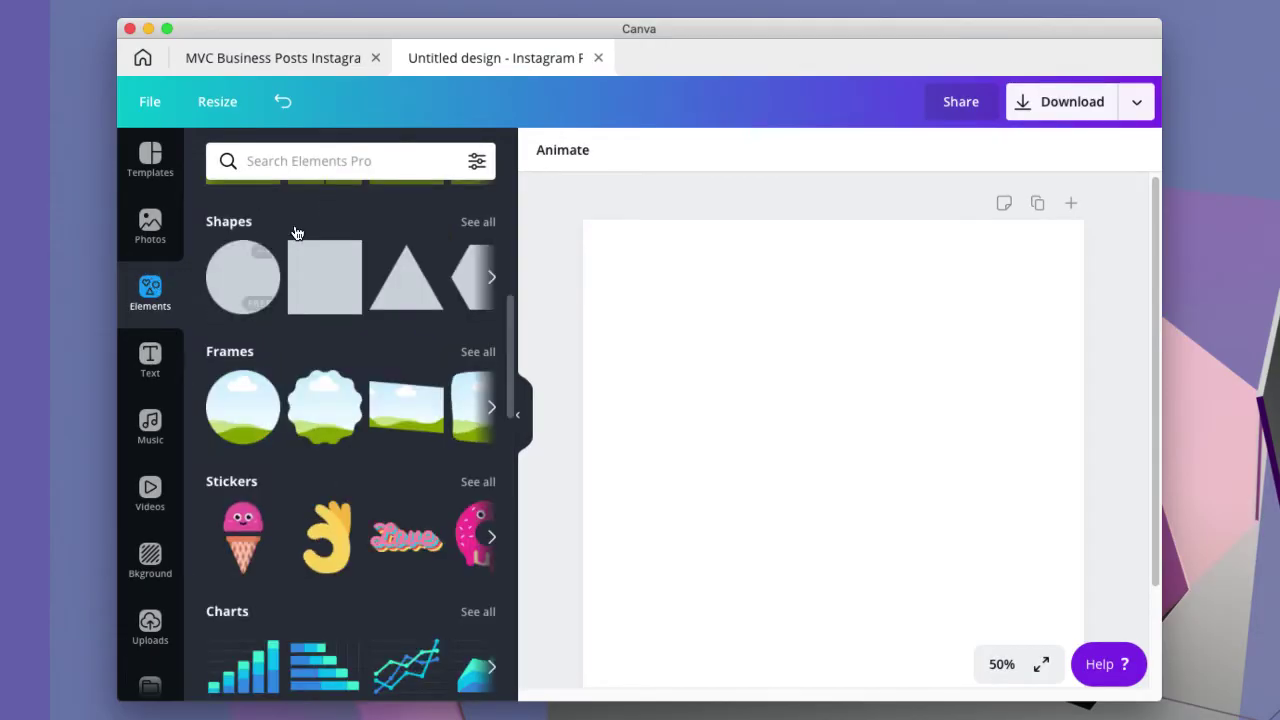
click(477, 352)
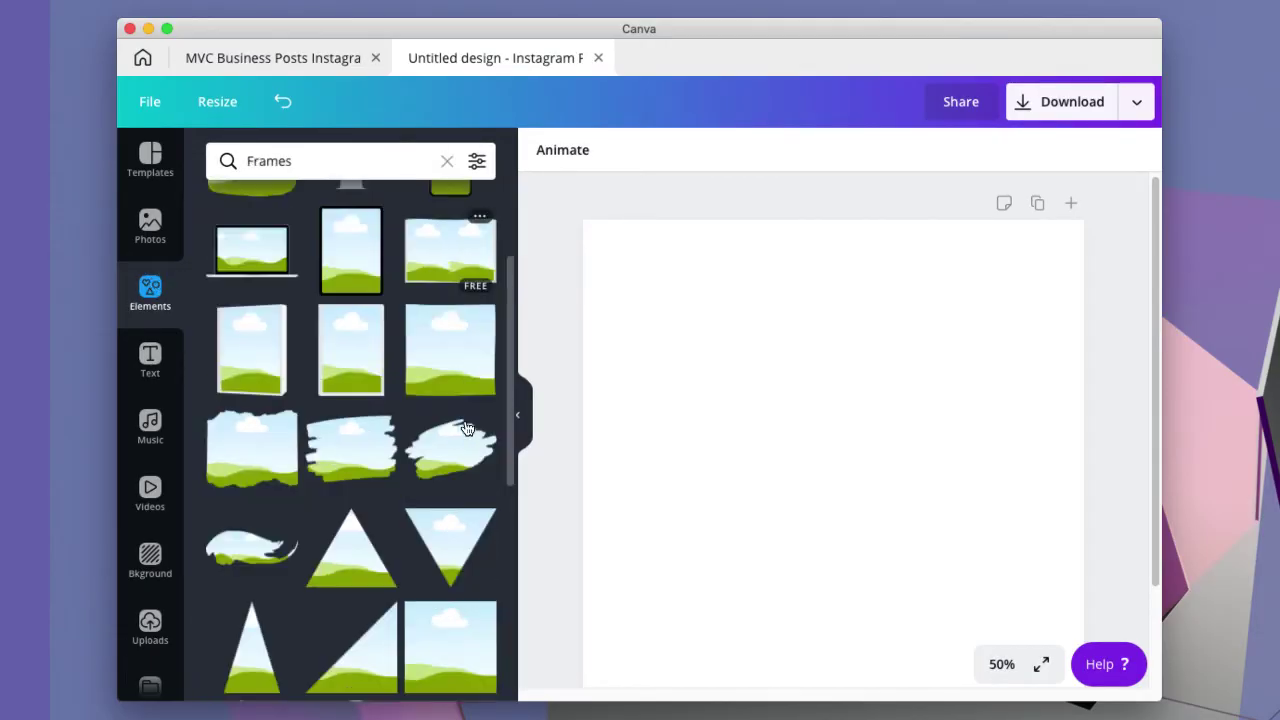
scroll(466, 428, down, 3)
drag(508, 362, 500, 684)
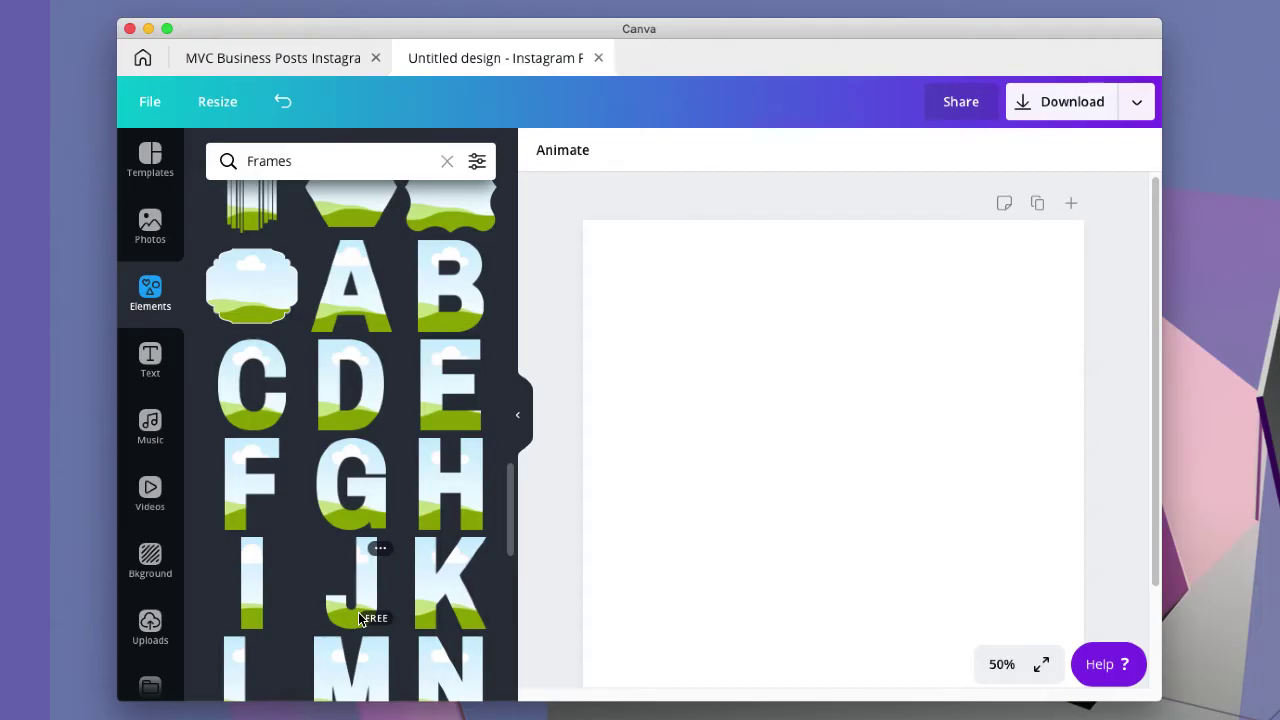
scroll(340, 440, up, 2)
scroll(362, 458, down, 9)
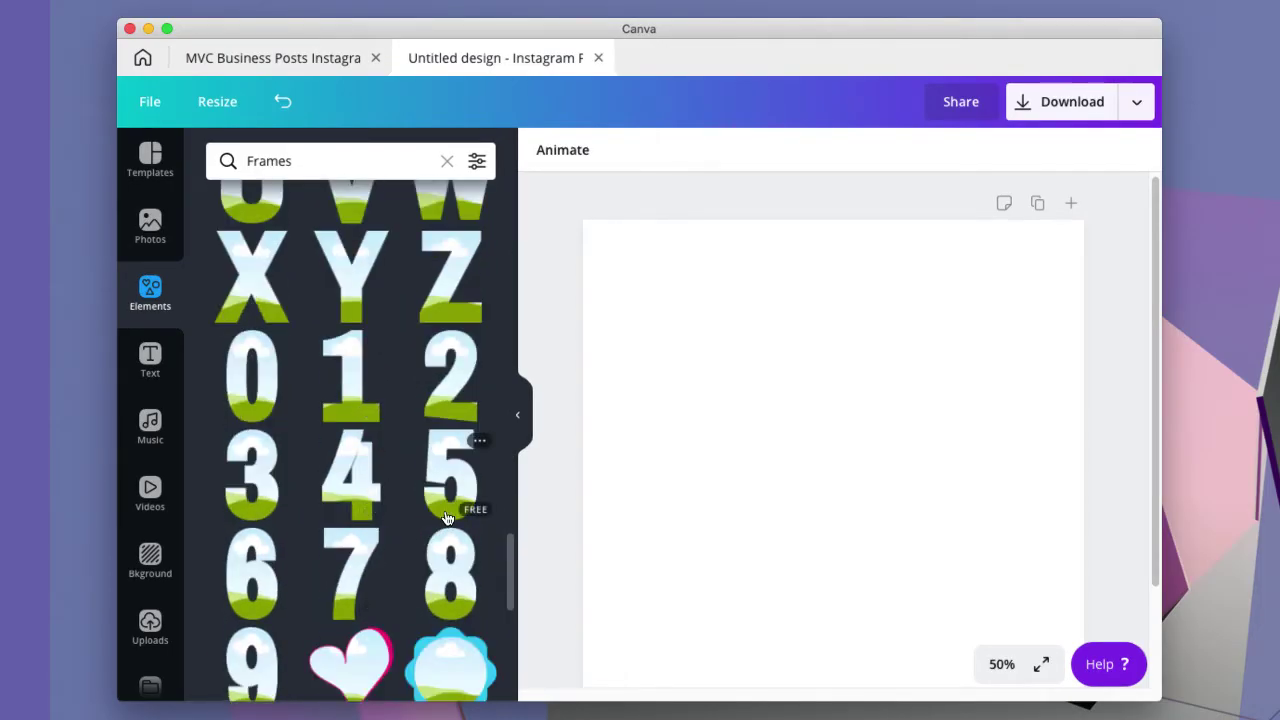
scroll(449, 498, up, 9)
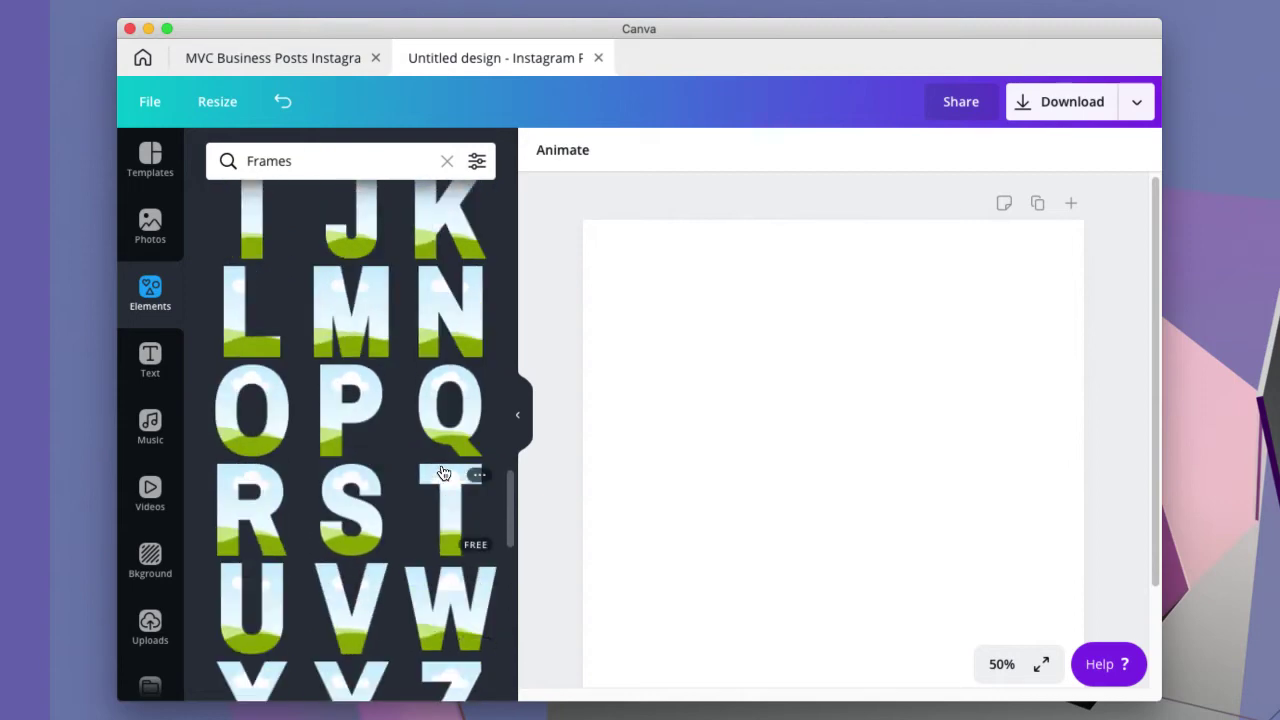
scroll(434, 446, up, 3)
scroll(429, 431, down, 1)
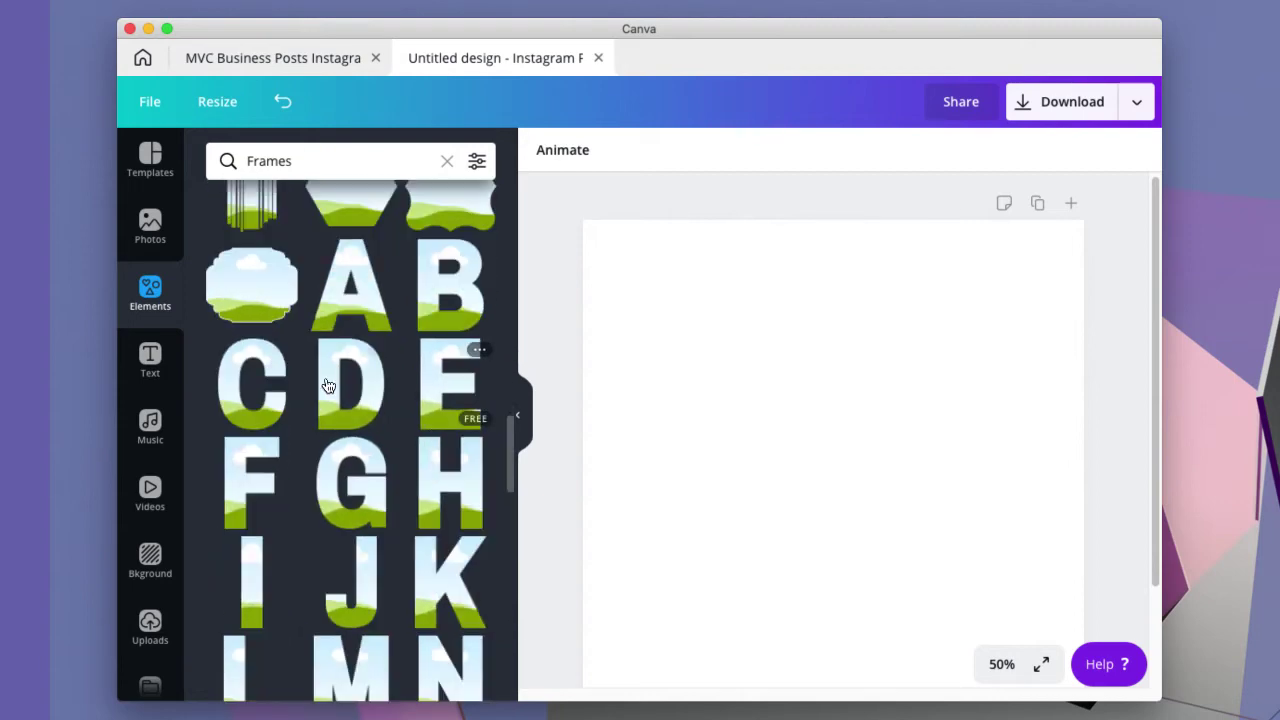
Step: Add small C, A, N and V letter frames side by side on the page
click(241, 385)
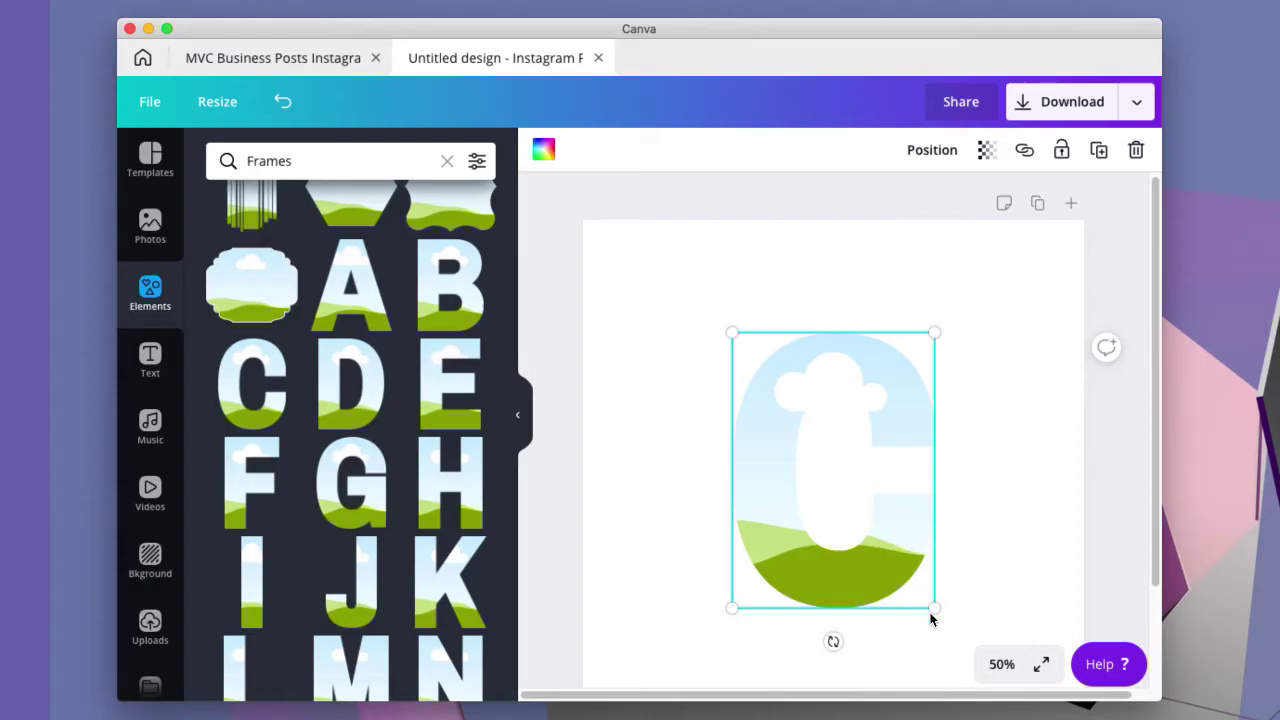
drag(934, 605, 829, 417)
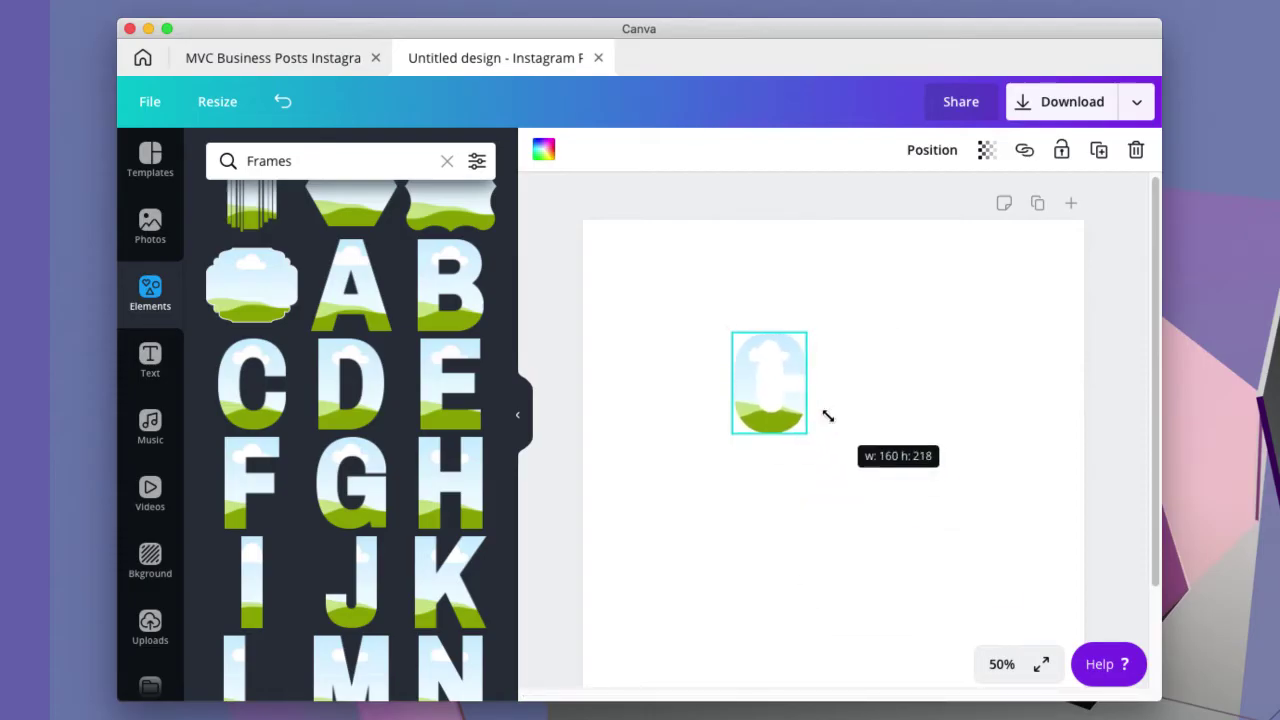
drag(749, 412, 641, 404)
click(380, 312)
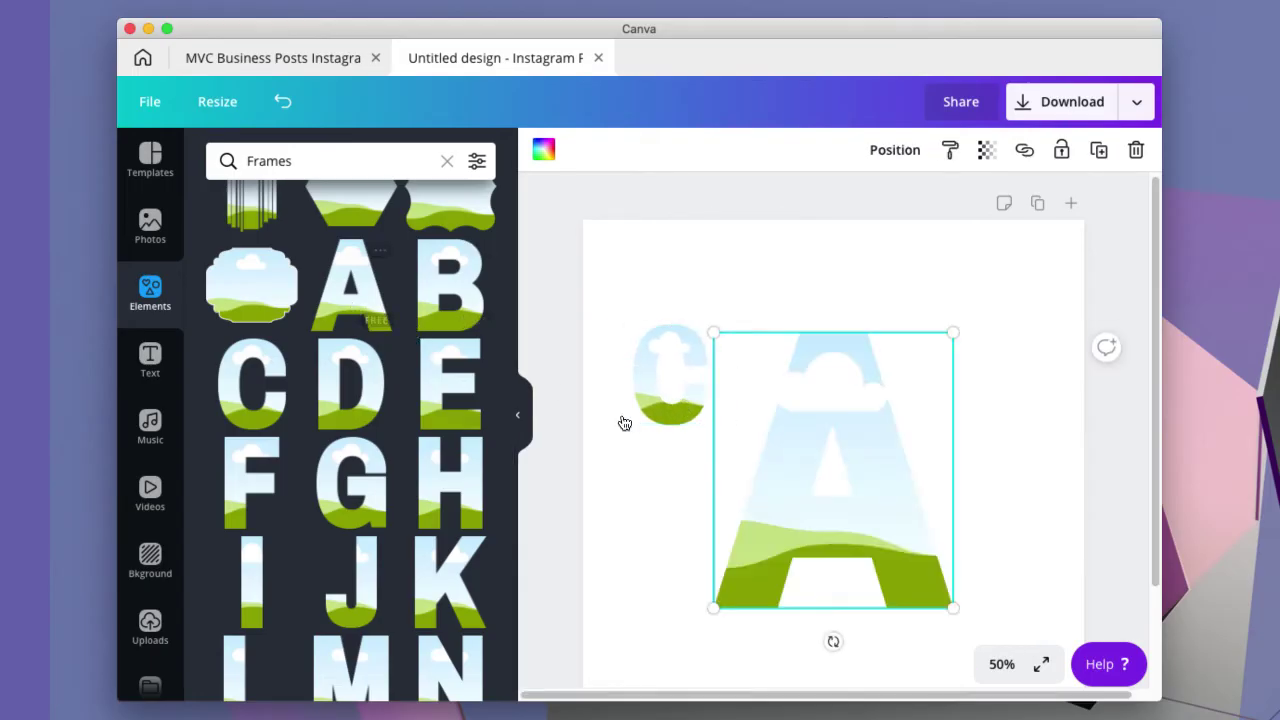
drag(929, 574, 812, 421)
scroll(380, 594, down, 1)
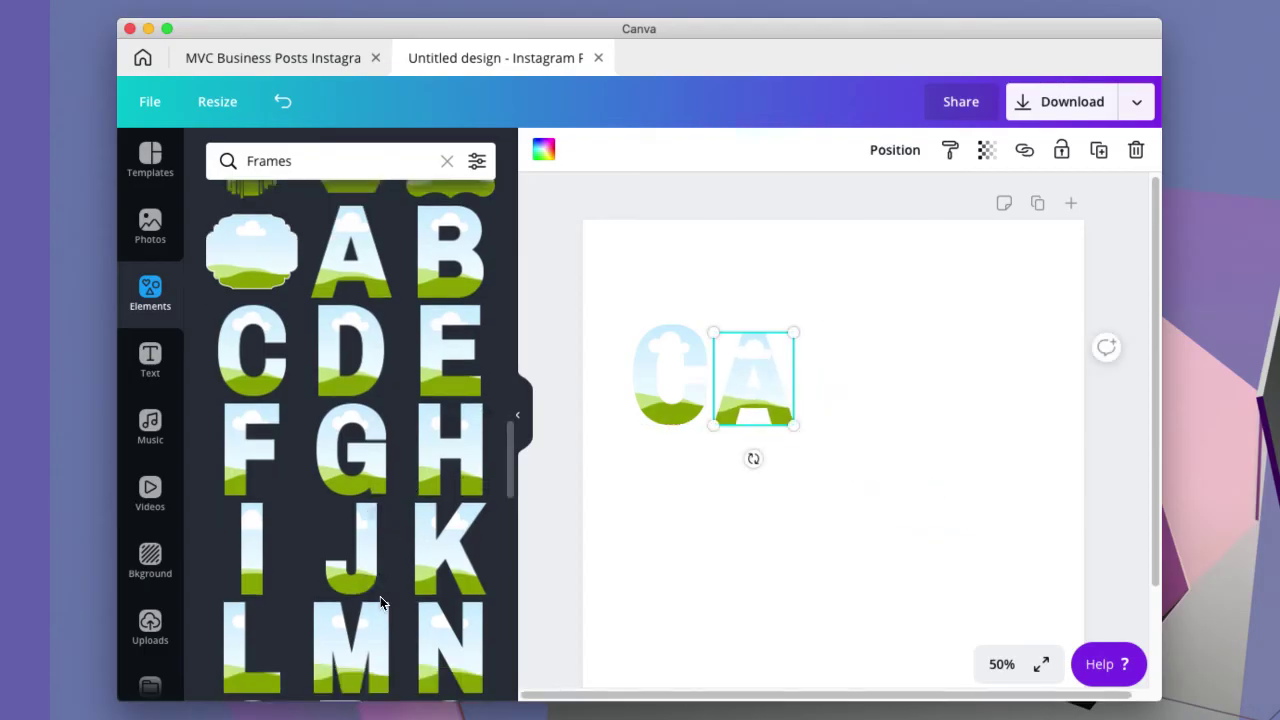
click(454, 646)
drag(936, 607, 846, 380)
scroll(407, 575, down, 3)
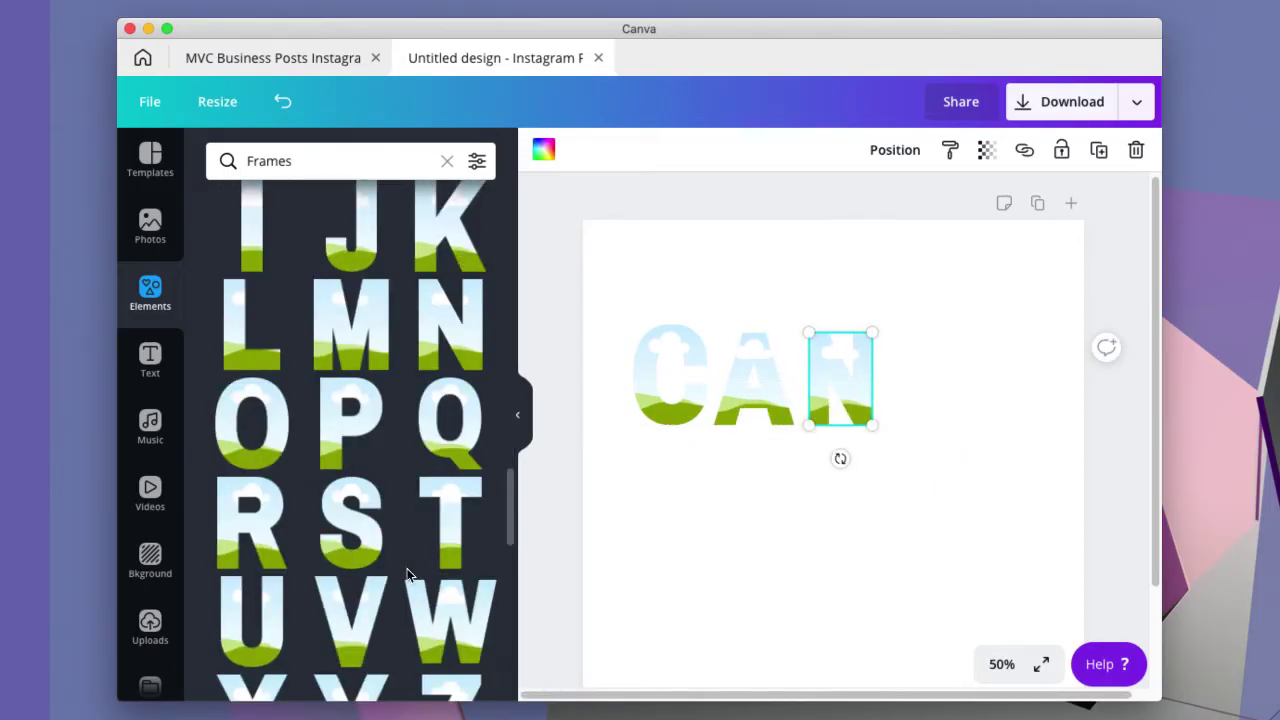
click(348, 626)
drag(911, 565, 923, 395)
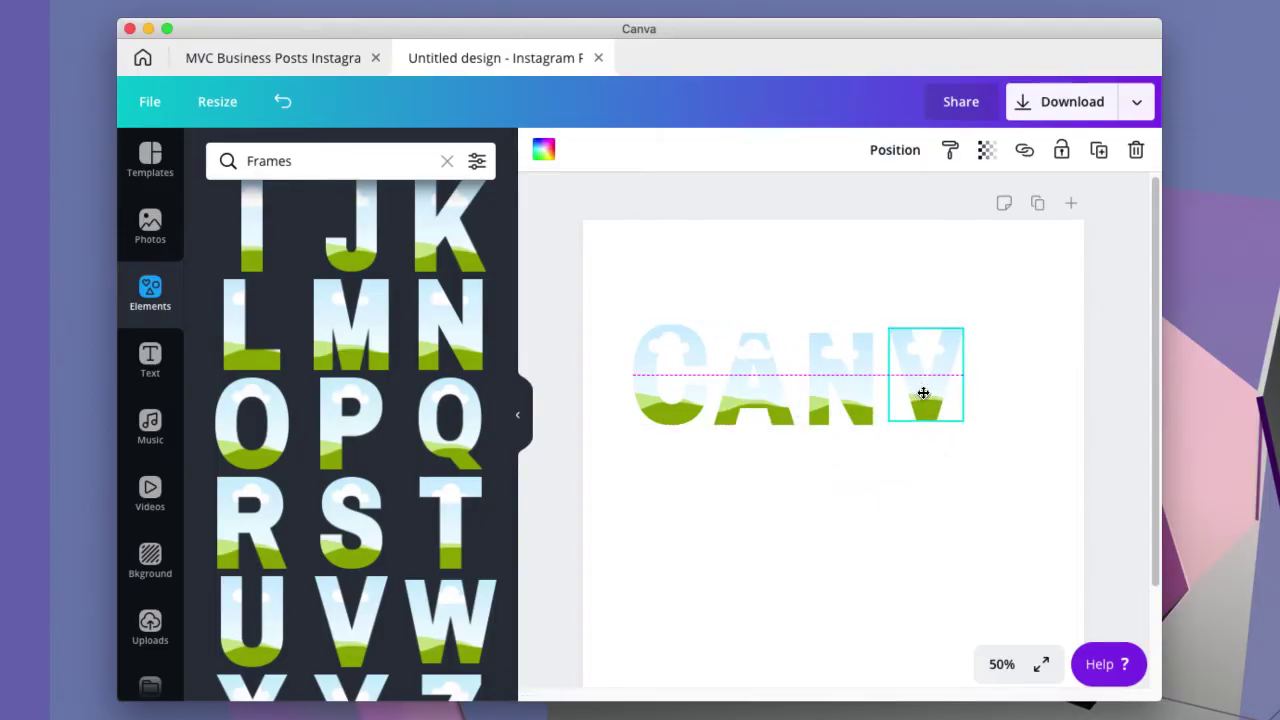
Step: Duplicate the A and place the copy after the V, then select all five letters
click(715, 372)
click(1108, 160)
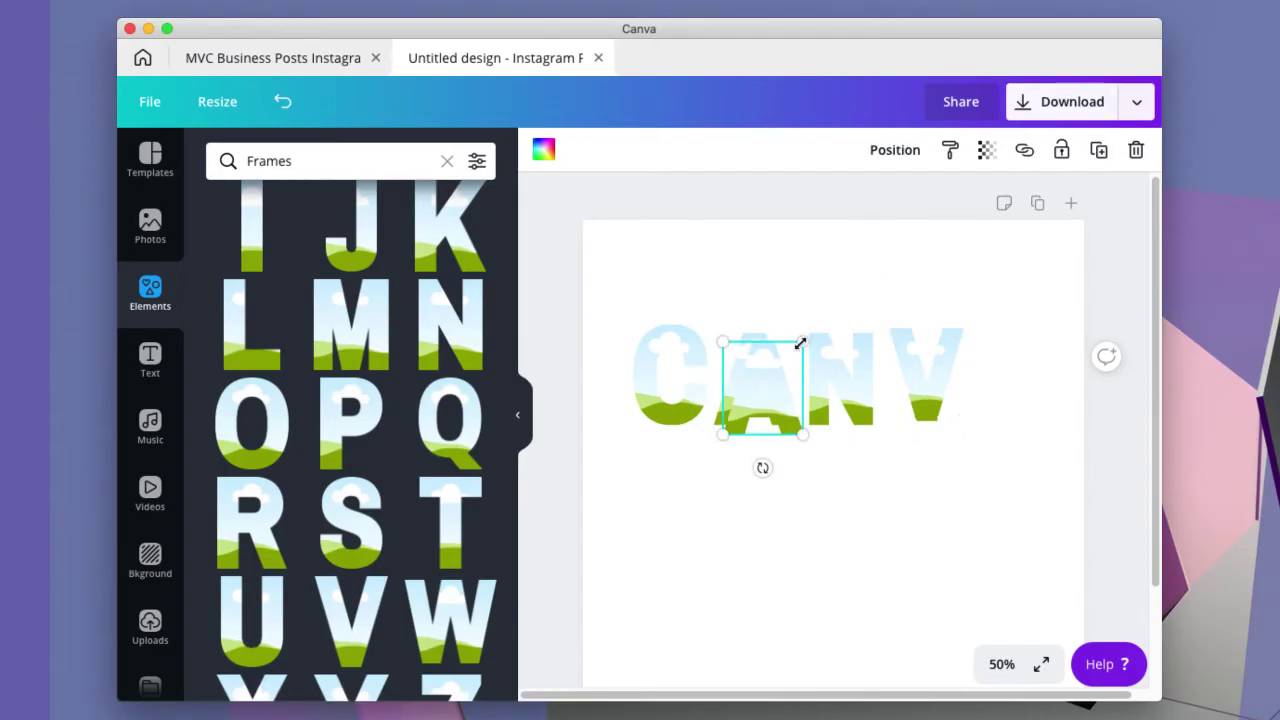
drag(758, 371, 1008, 363)
drag(587, 367, 1048, 372)
Step: Align the CANVA frames to a common bottom edge and shrink the C to match
click(932, 150)
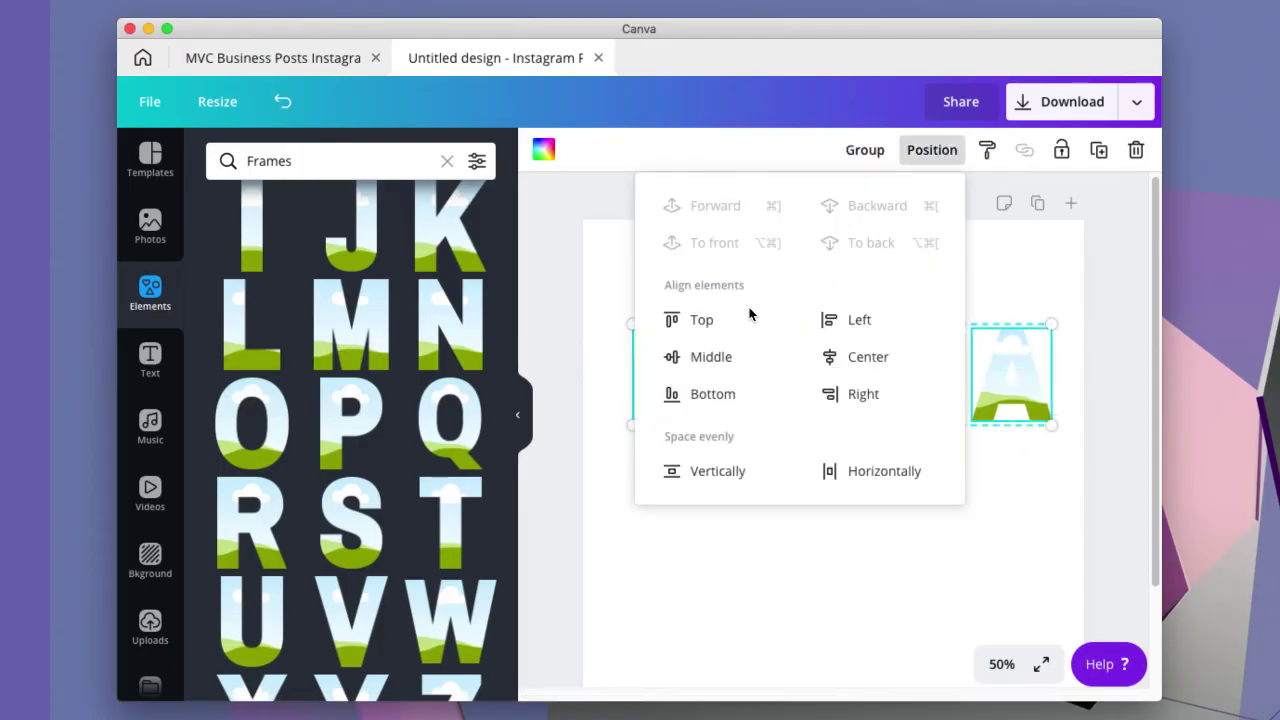
click(712, 393)
click(617, 455)
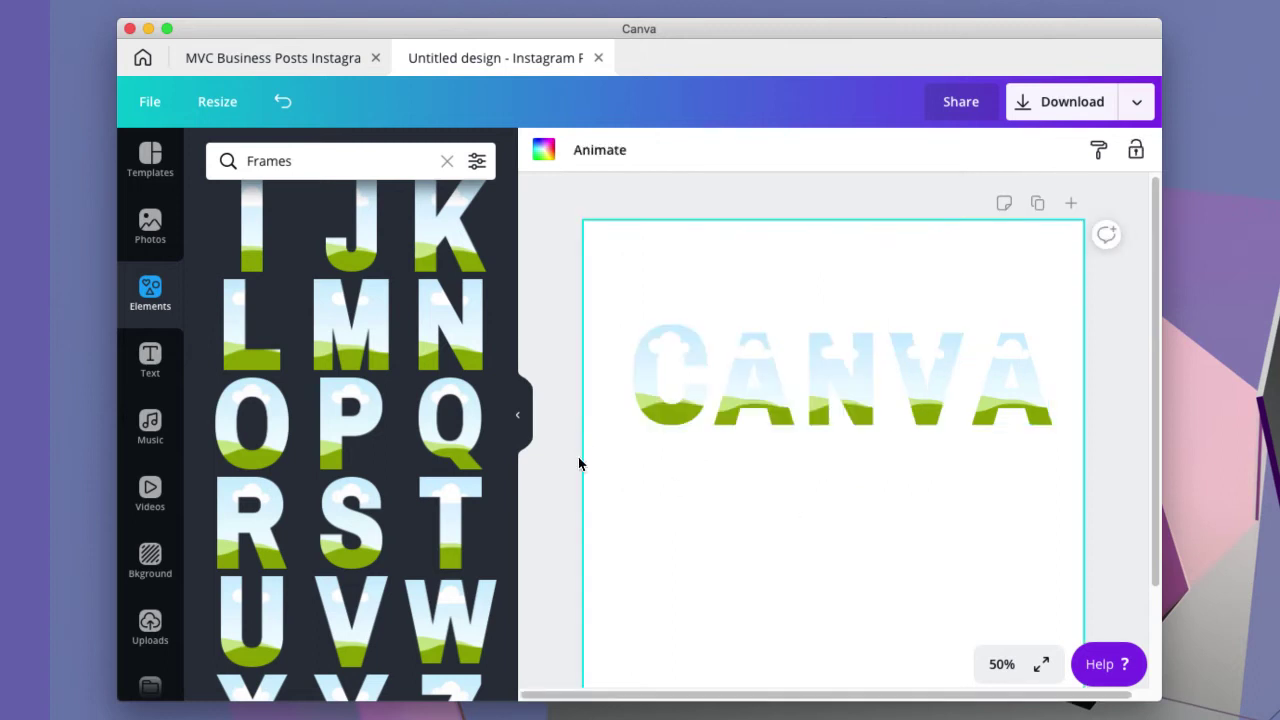
click(635, 379)
drag(631, 323, 636, 325)
click(617, 429)
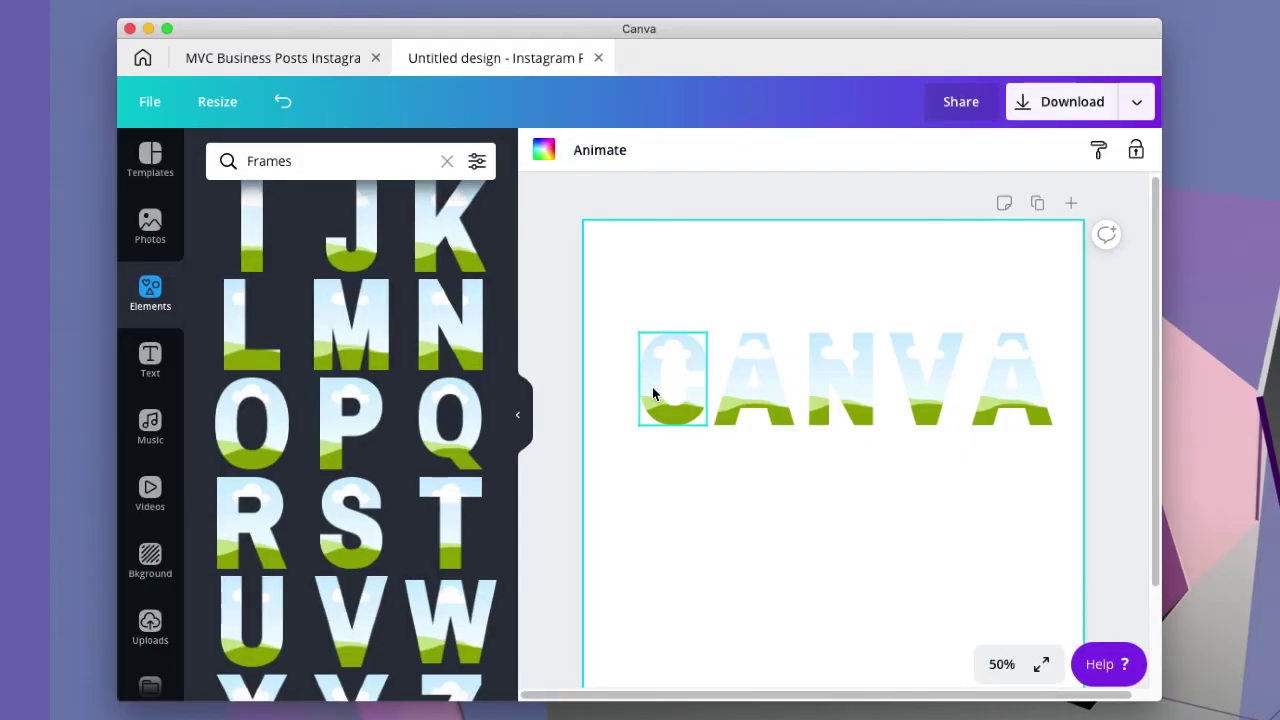
click(147, 512)
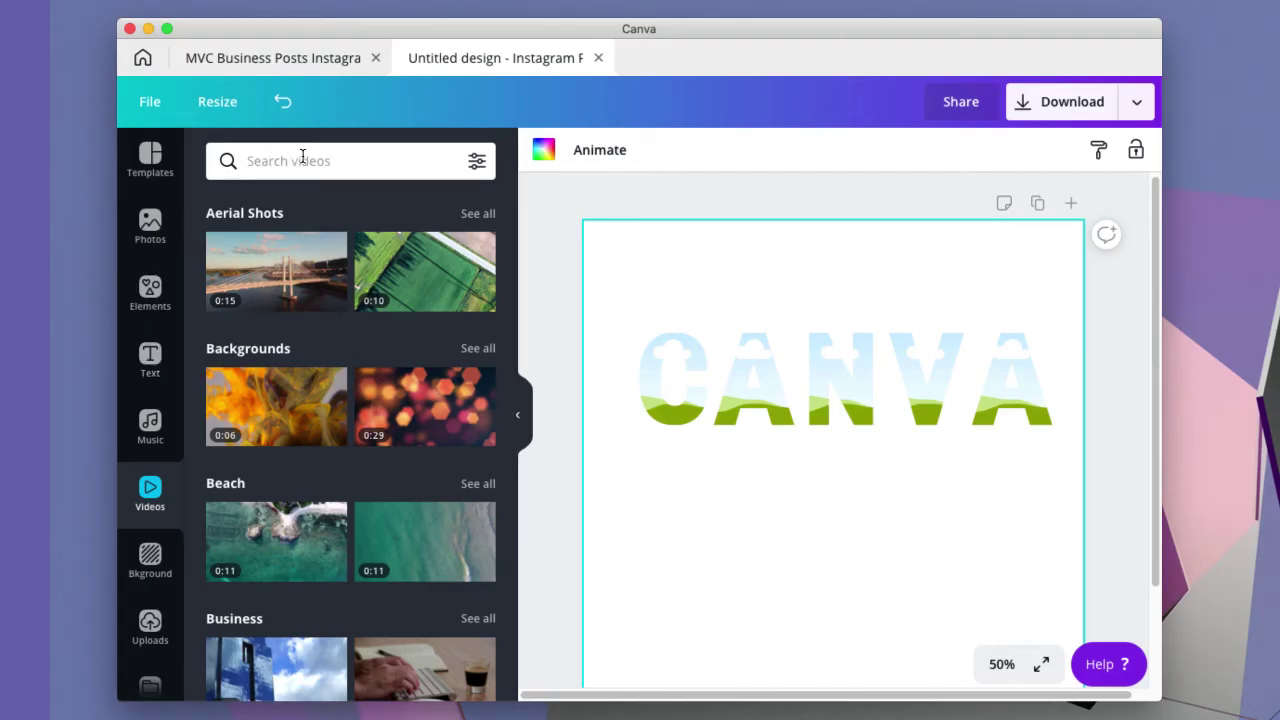
Step: Search the video library for 'coffee beans'
click(388, 150)
text(co)
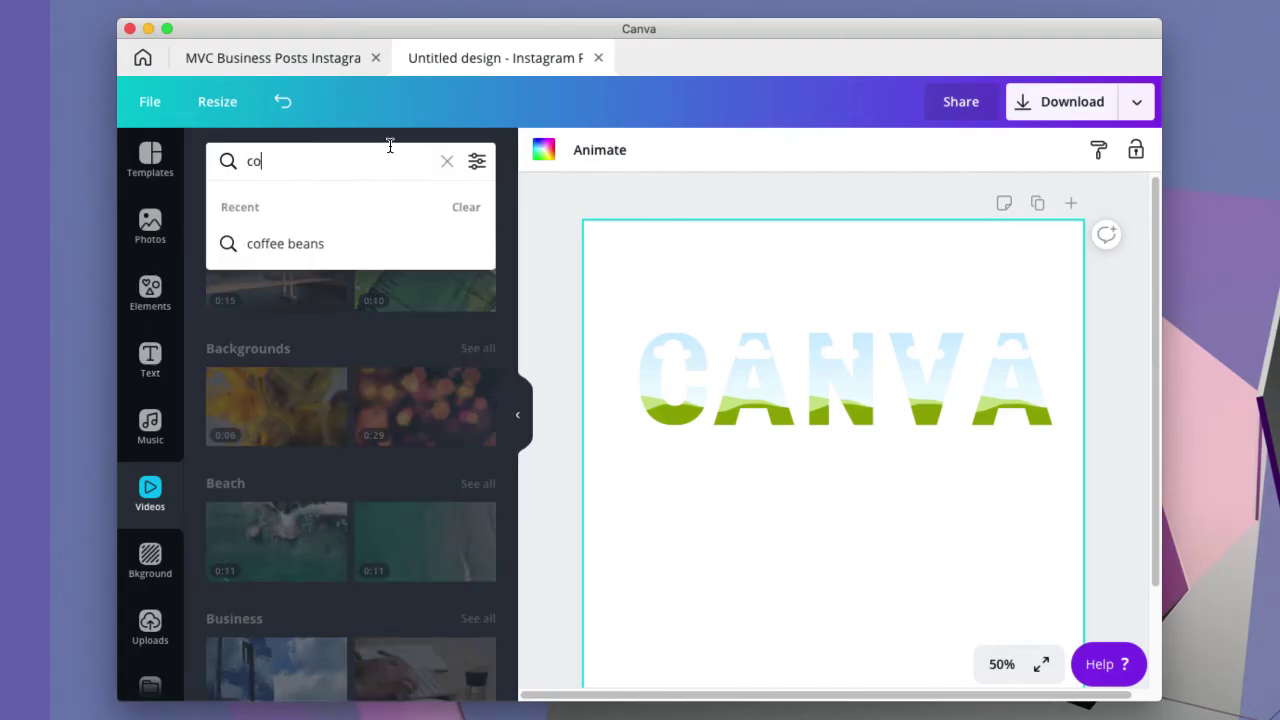
text(ffrr)
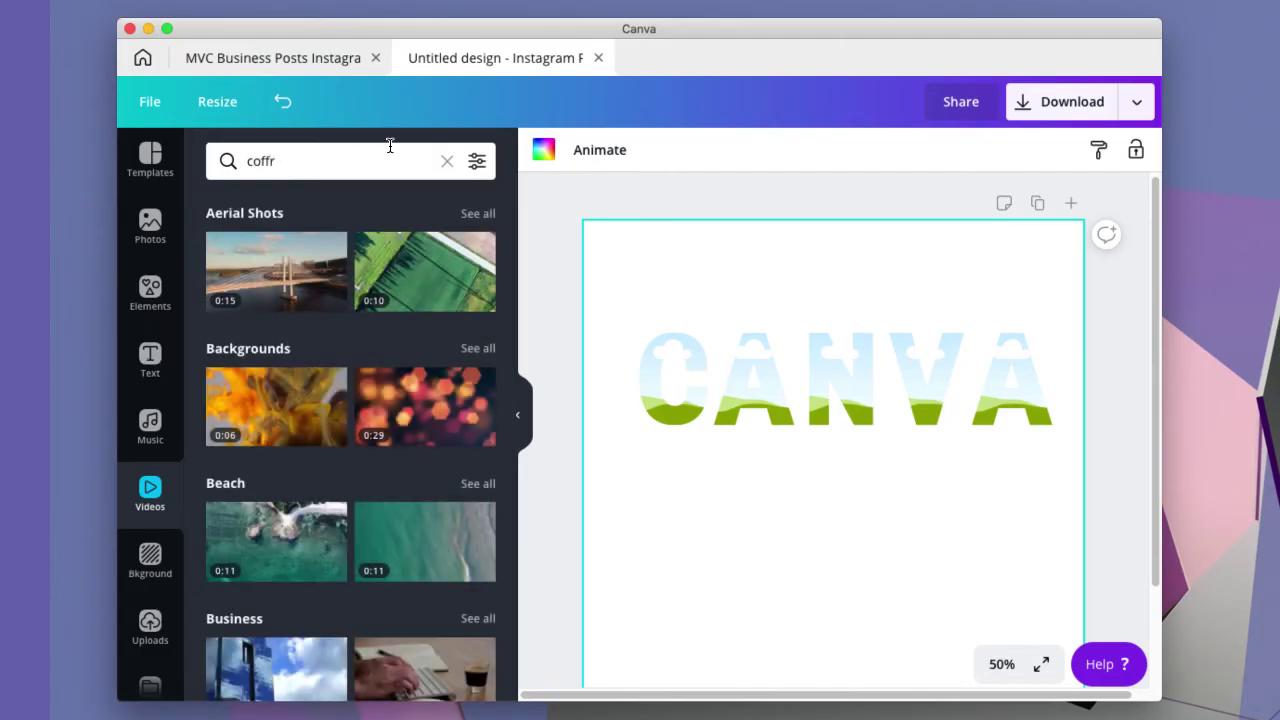
key(BackSpace)
text(ee beans)
key(Return)
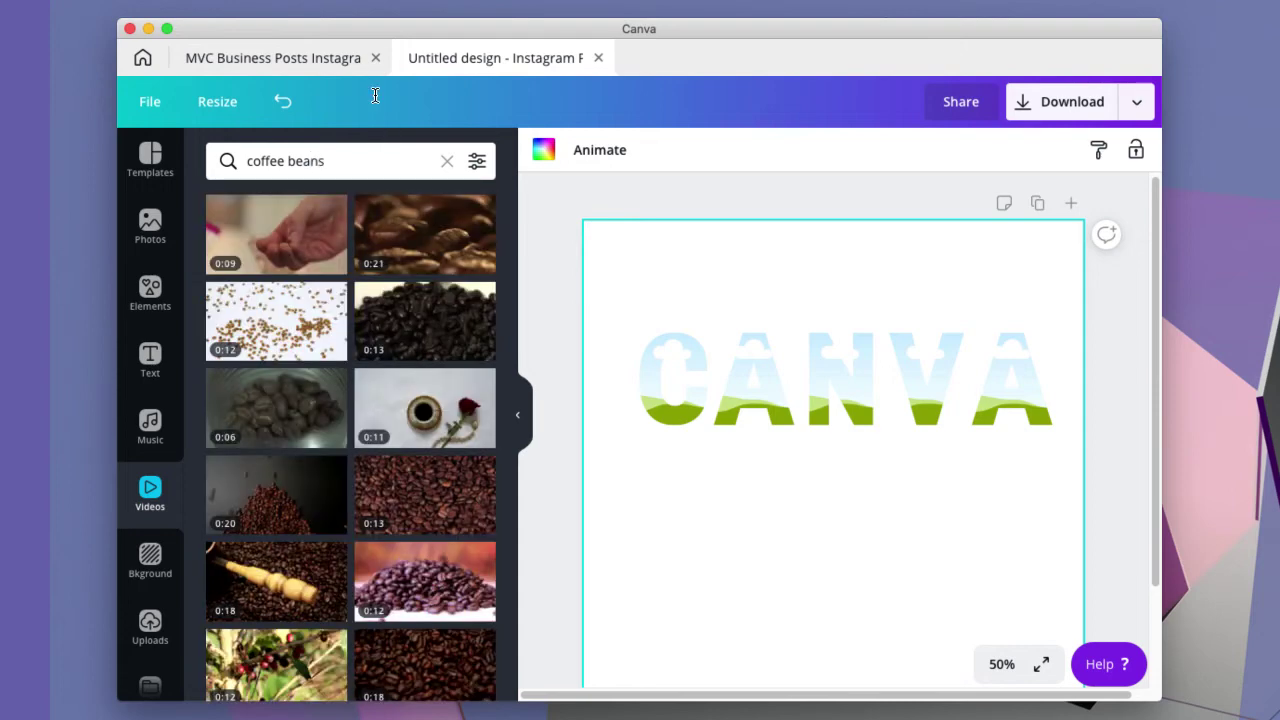
Step: Fill the C and the first A frames with the coffee-beans video
click(432, 330)
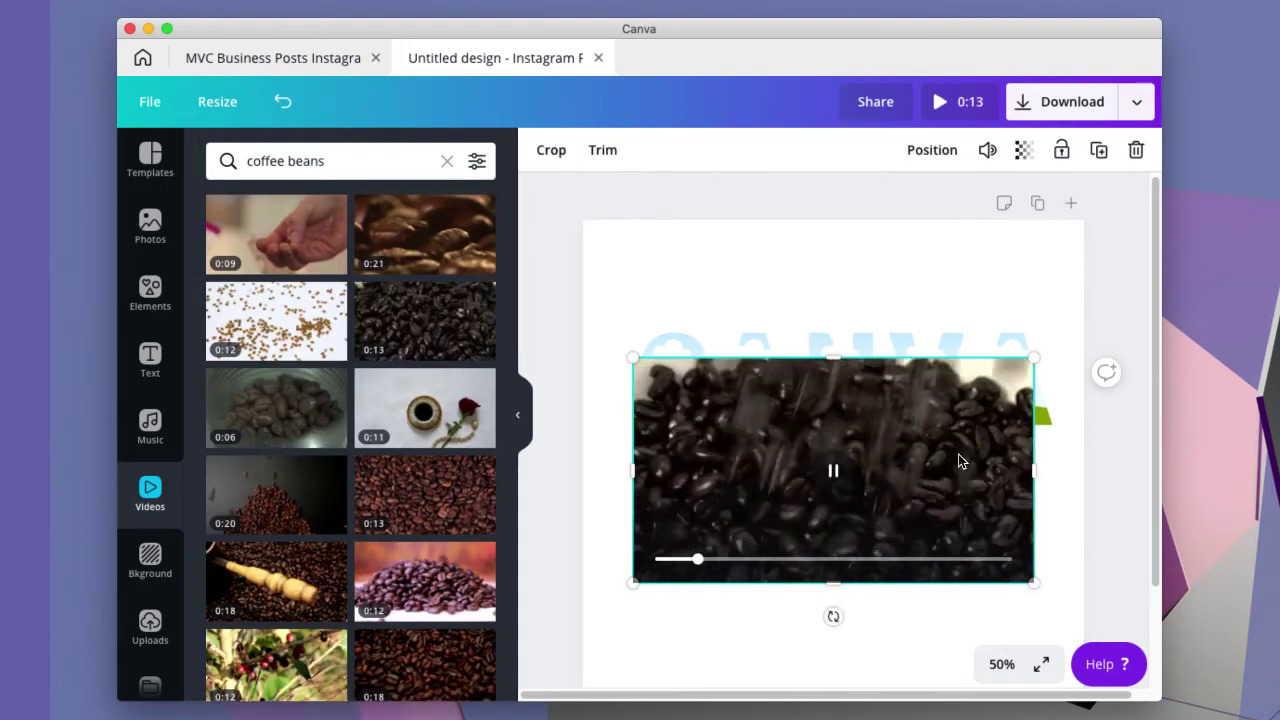
drag(958, 462, 690, 393)
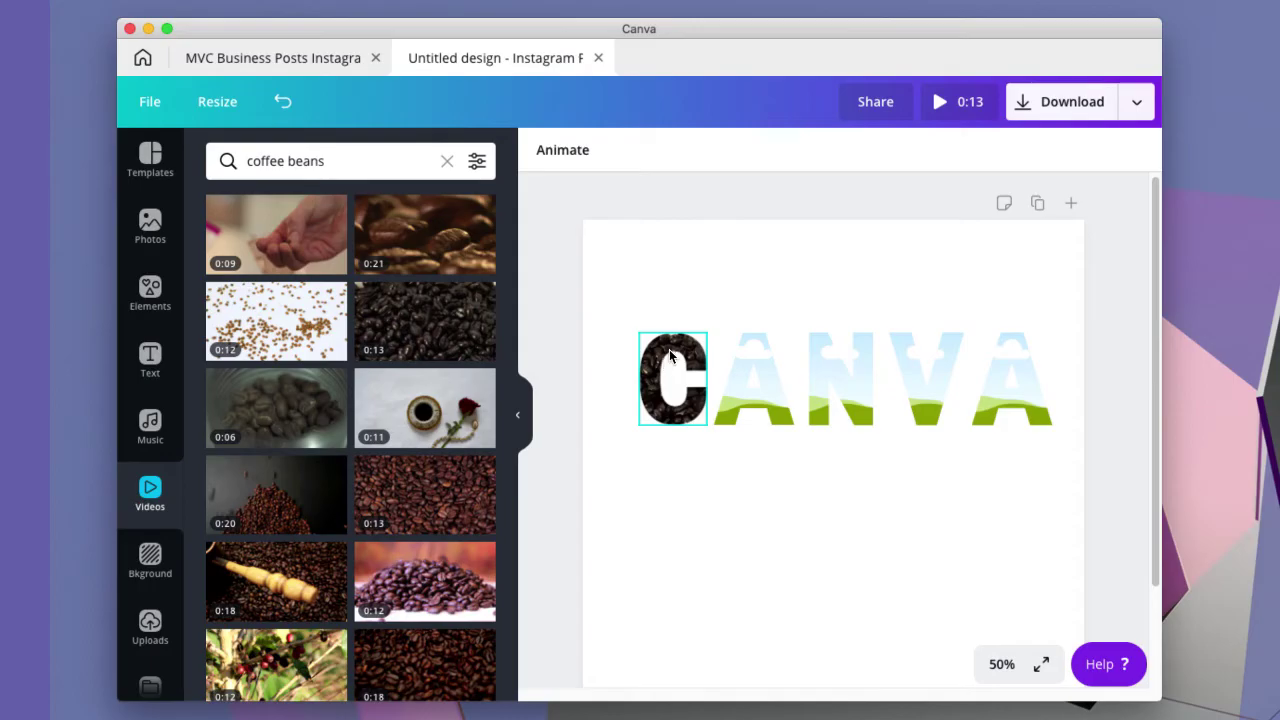
drag(440, 316, 755, 380)
Step: Zoom the page to 100% to inspect the coffee-bean C
click(694, 358)
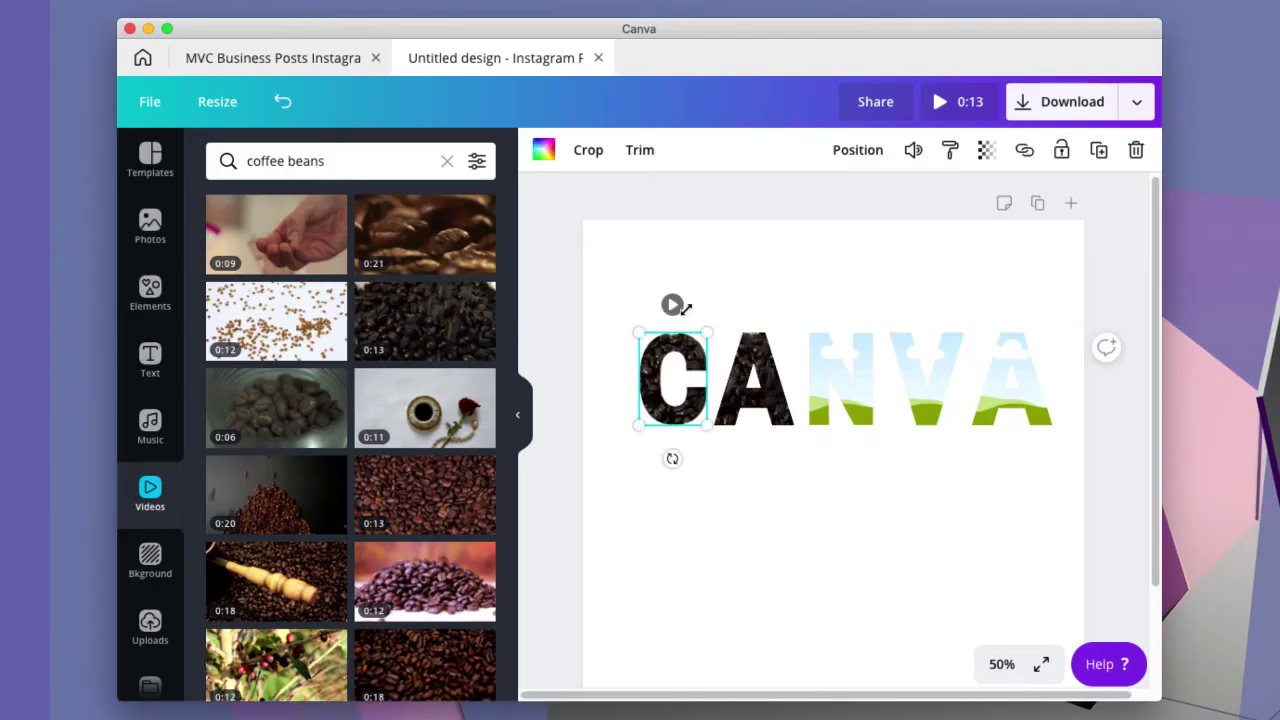
click(1001, 664)
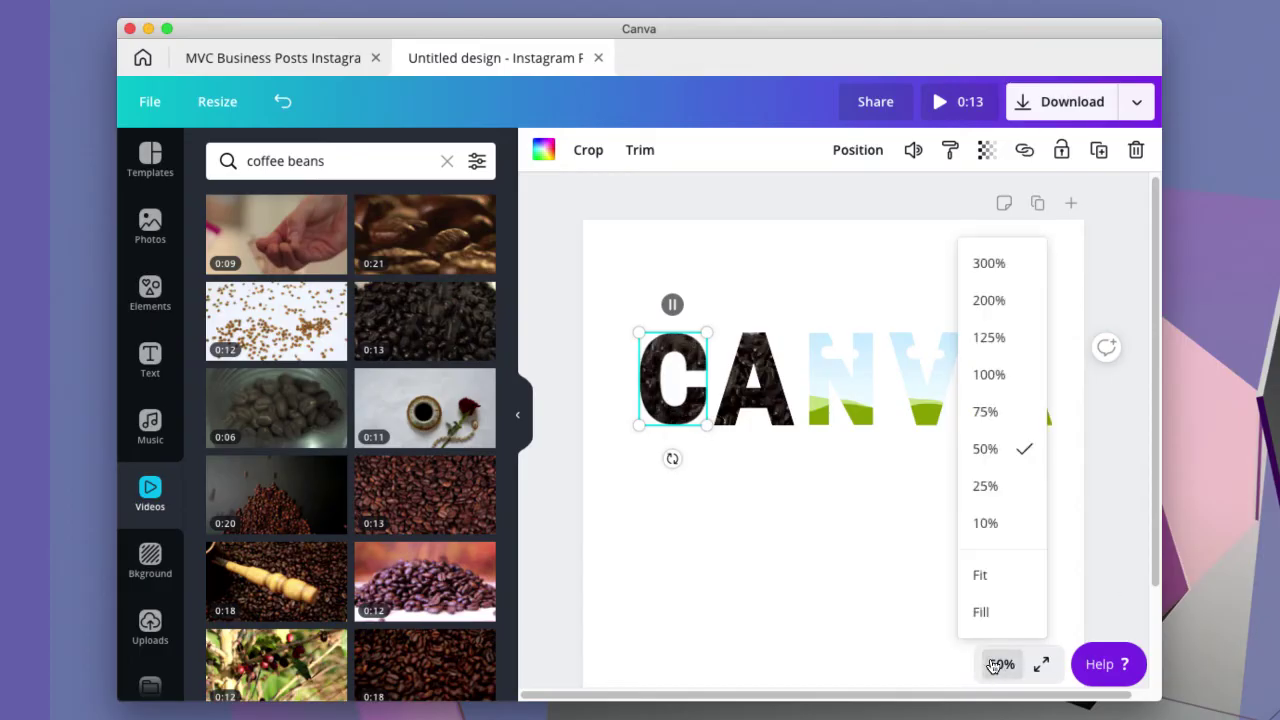
click(1010, 380)
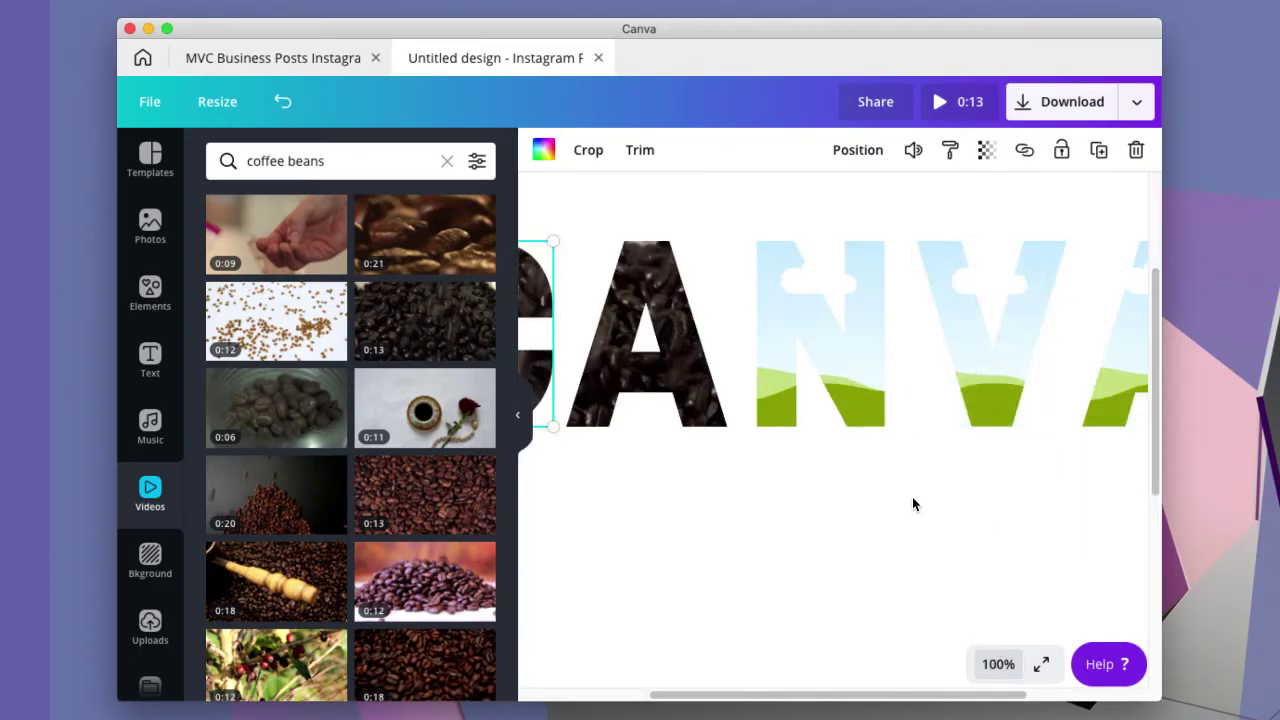
drag(906, 694, 768, 692)
click(617, 361)
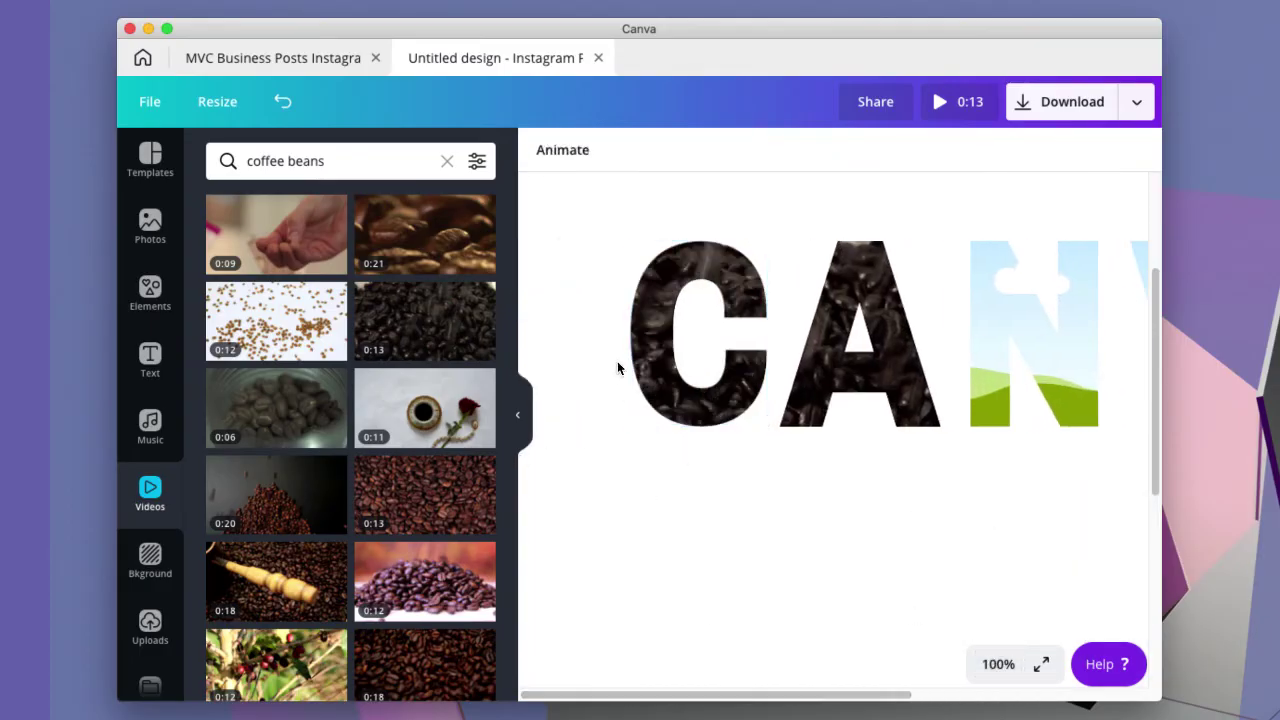
Step: Preview the C's video, then set the zoom back to 75%
click(697, 294)
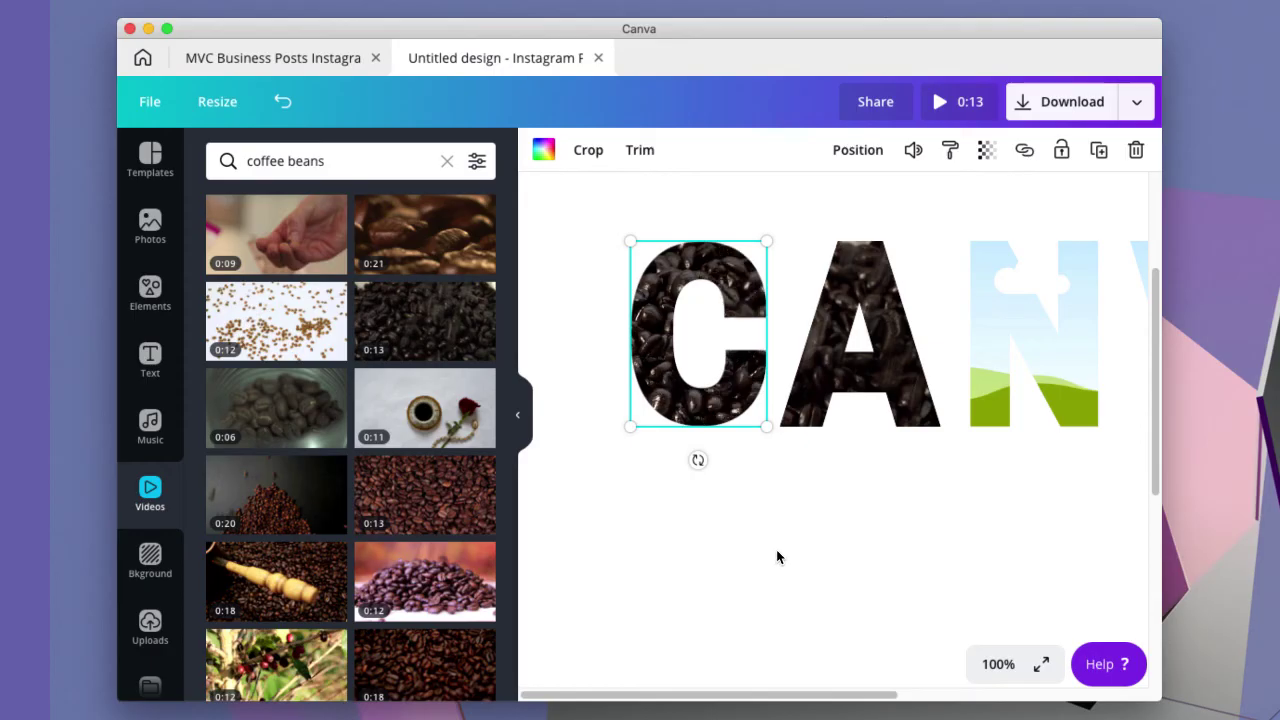
drag(824, 700, 972, 694)
click(997, 664)
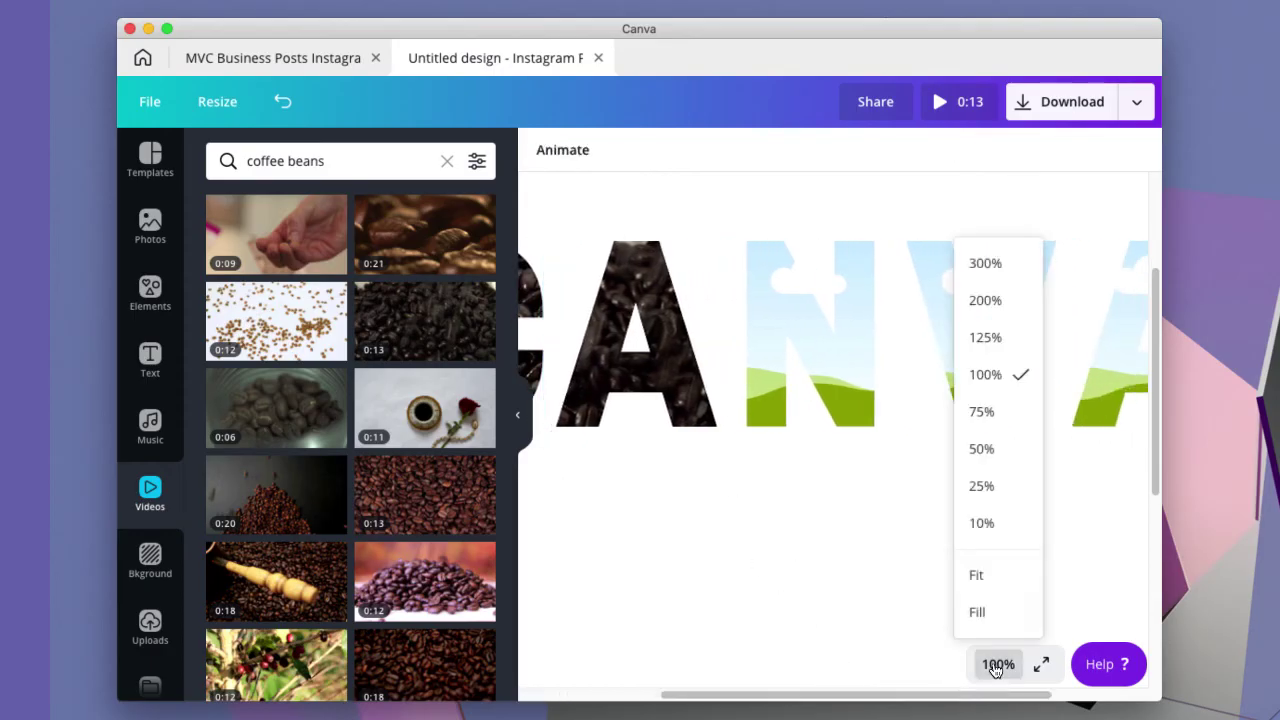
click(983, 411)
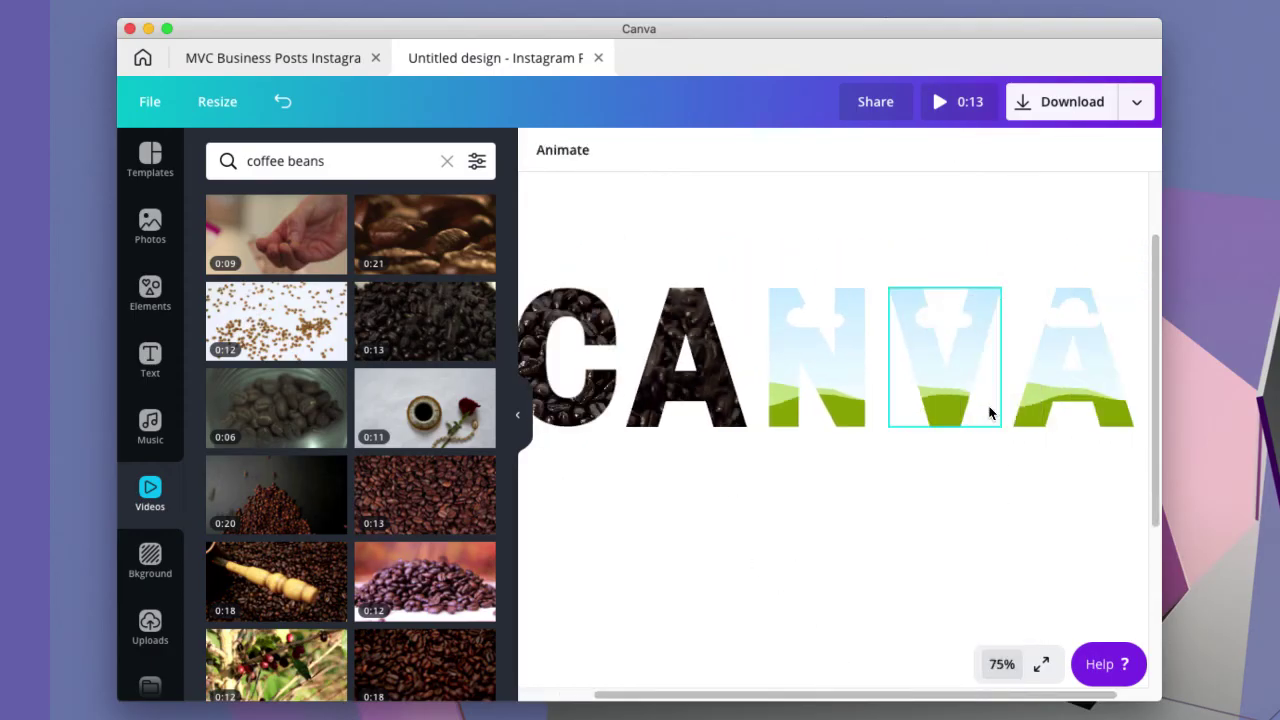
click(150, 226)
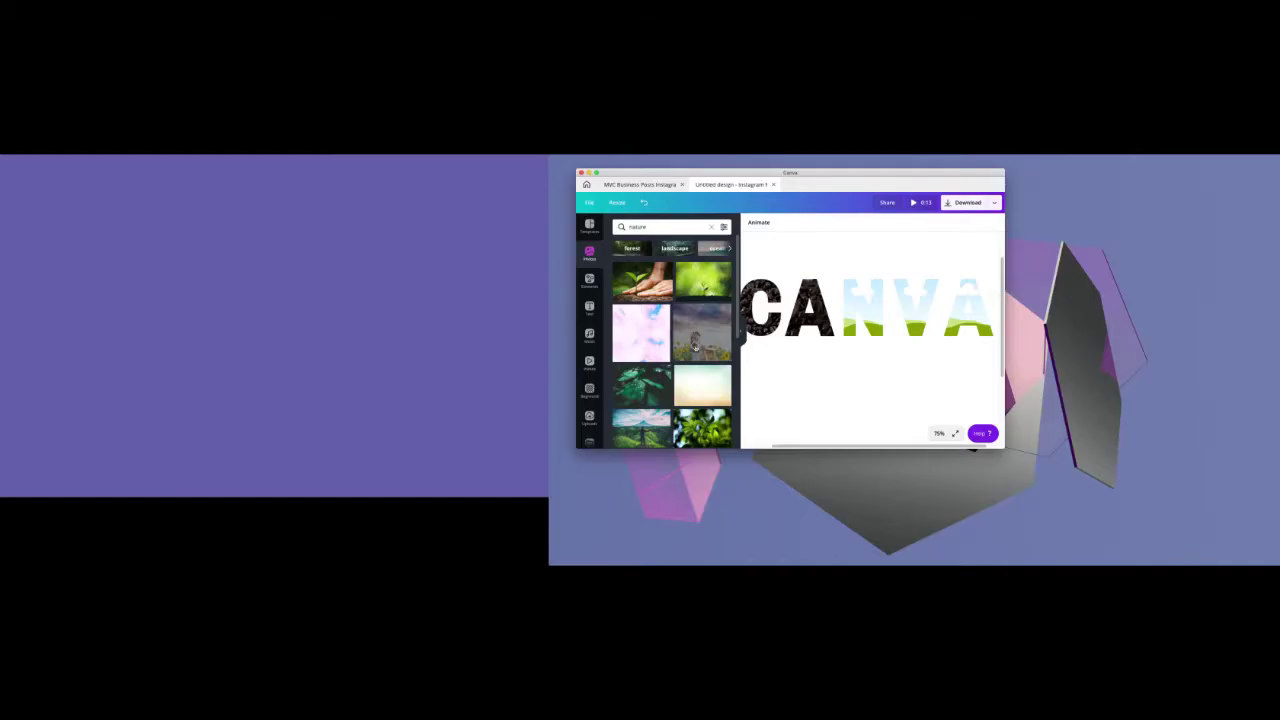
Step: Drop the sunflower-girl photo into the N, then shift it left and enlarge it inside the letter
drag(407, 457, 860, 424)
double_click(845, 395)
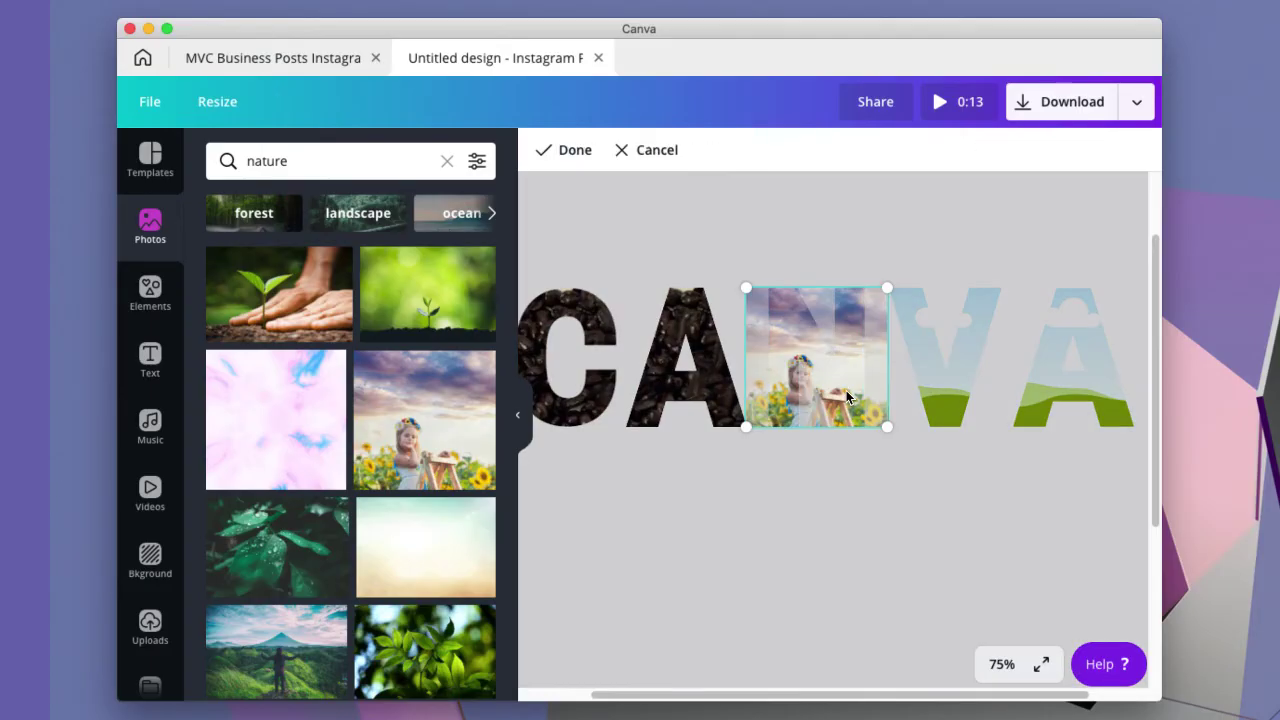
drag(846, 391, 822, 386)
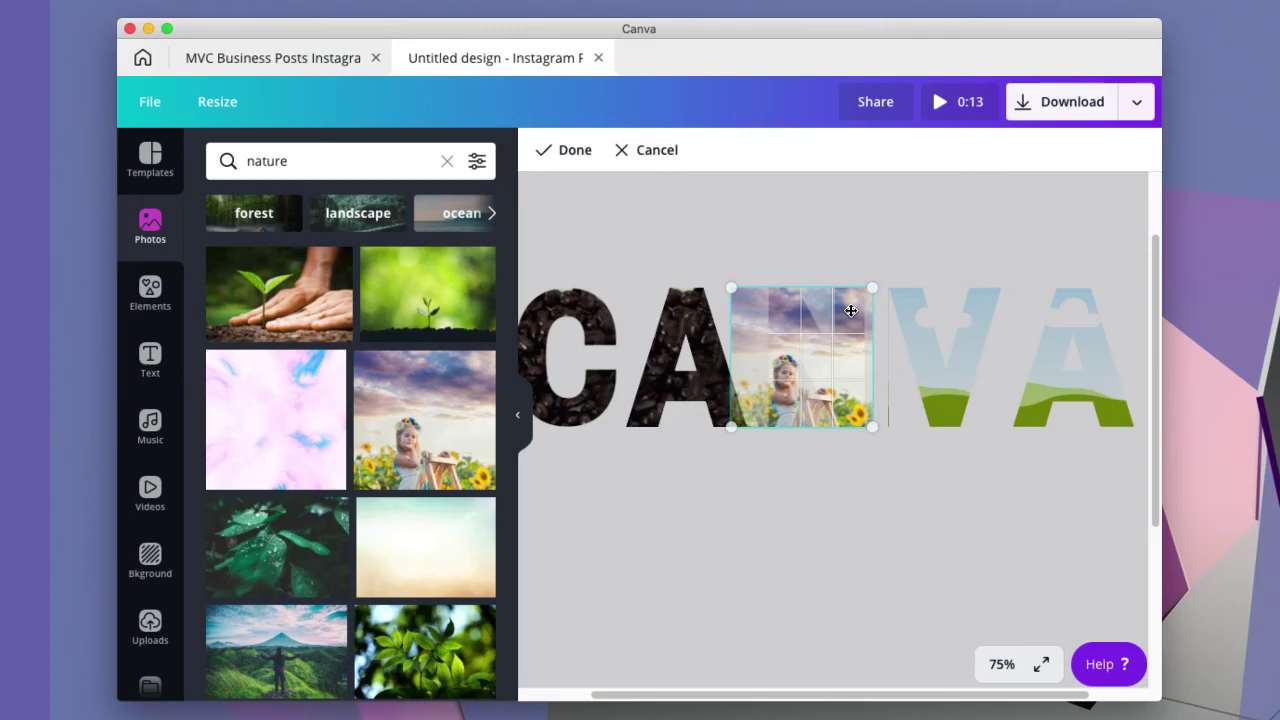
drag(872, 286, 896, 217)
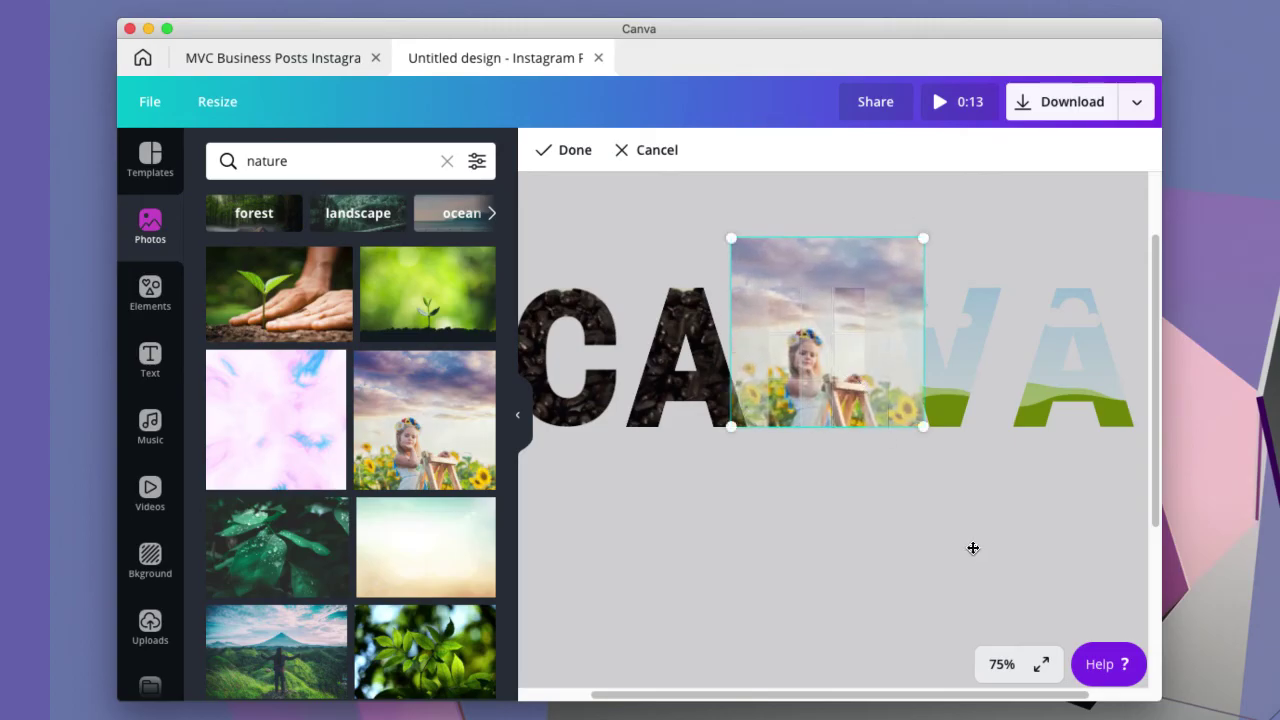
click(910, 511)
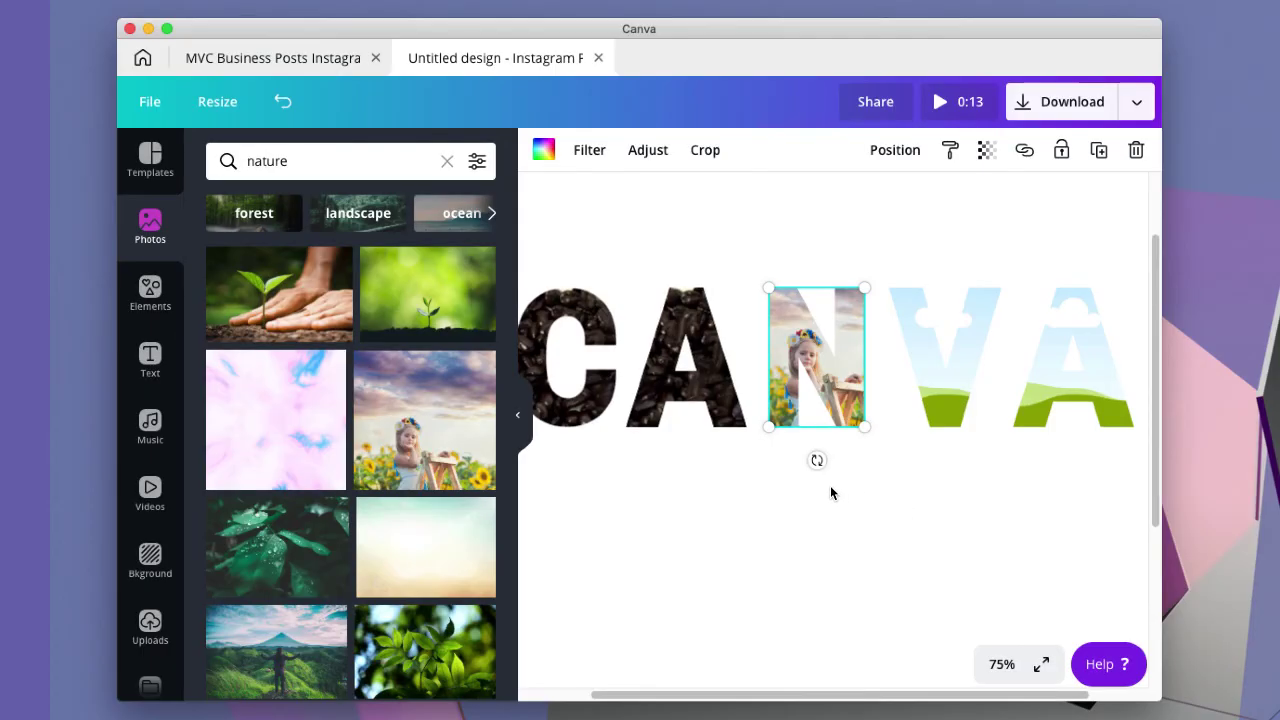
click(913, 379)
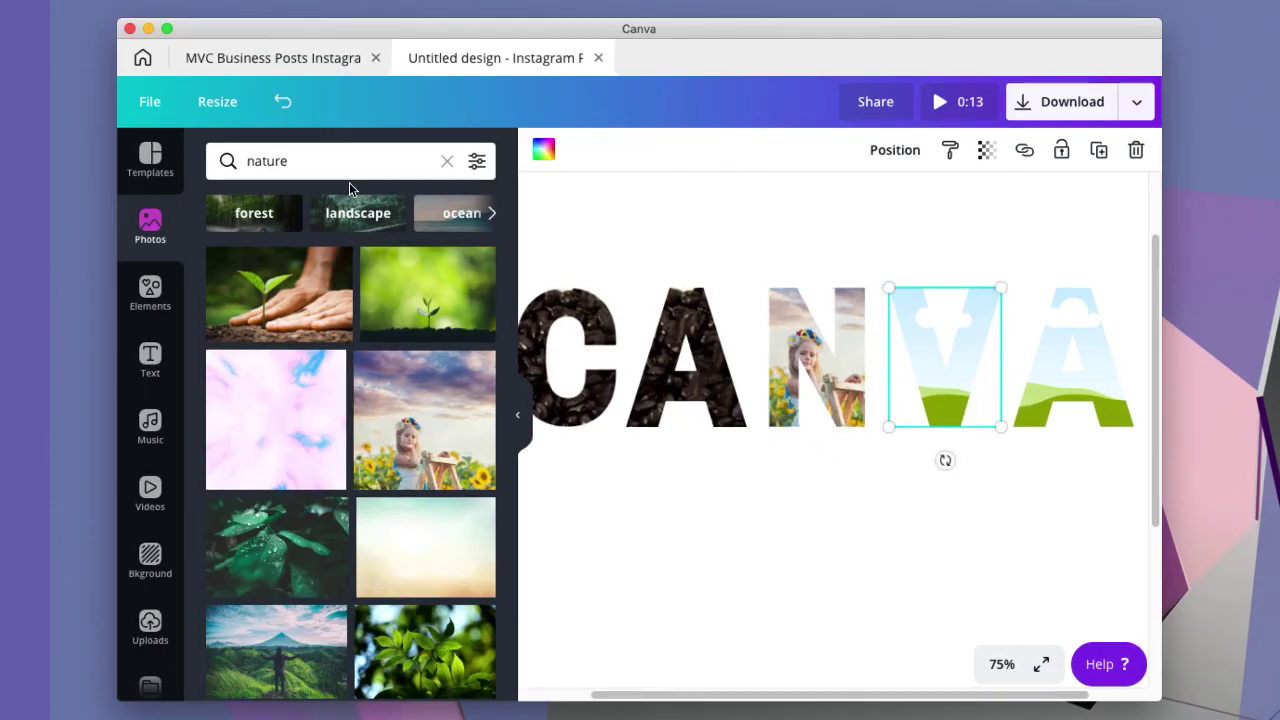
Step: Fill the V letter frame with the solid mauve palette colour
click(545, 150)
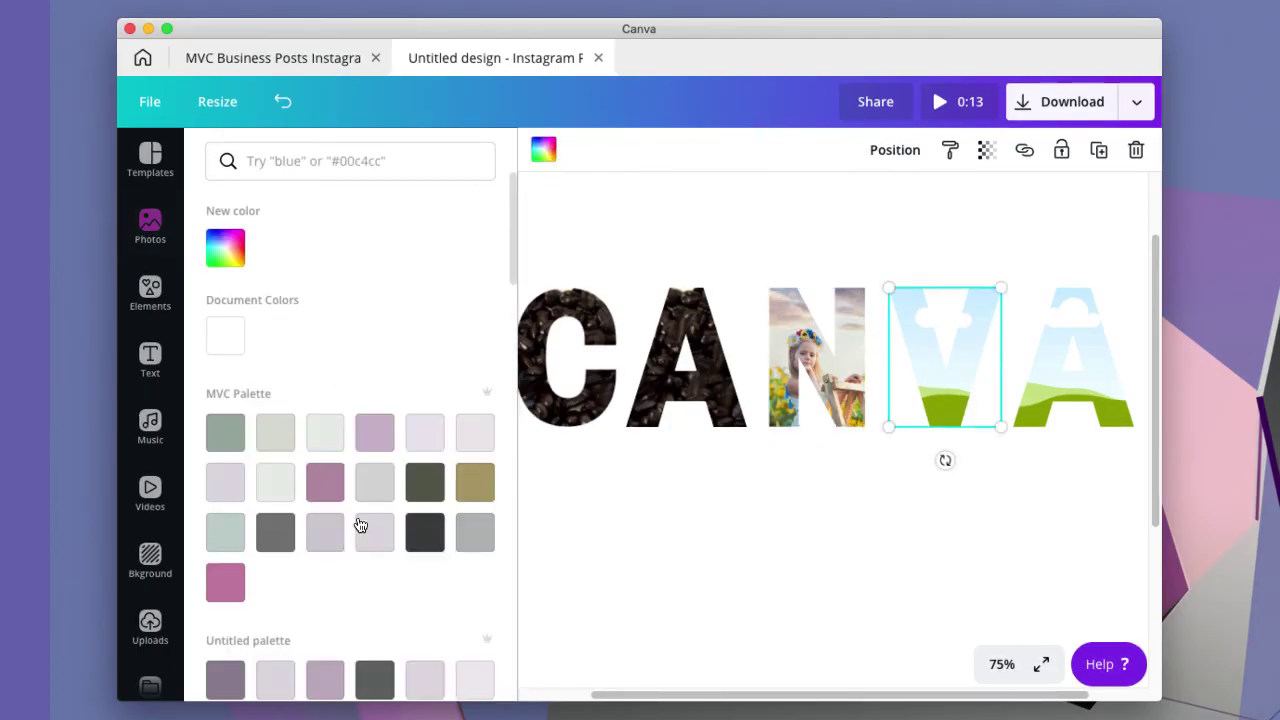
click(325, 482)
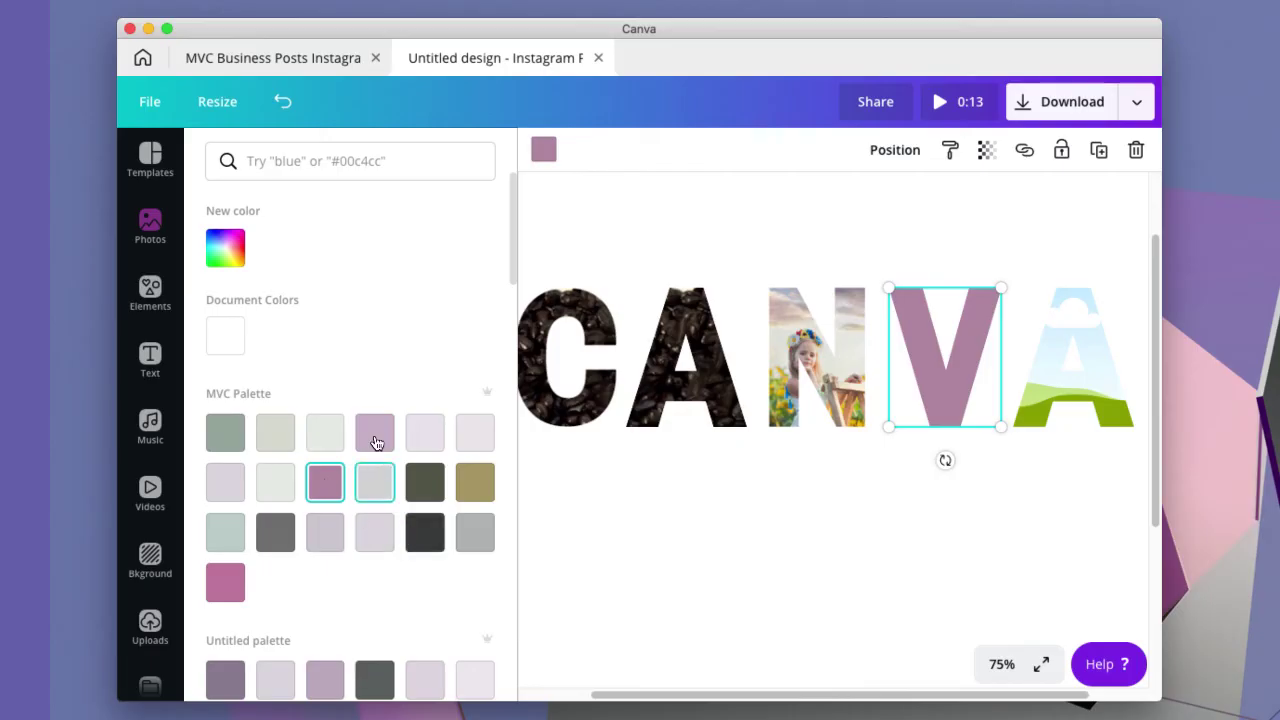
click(155, 240)
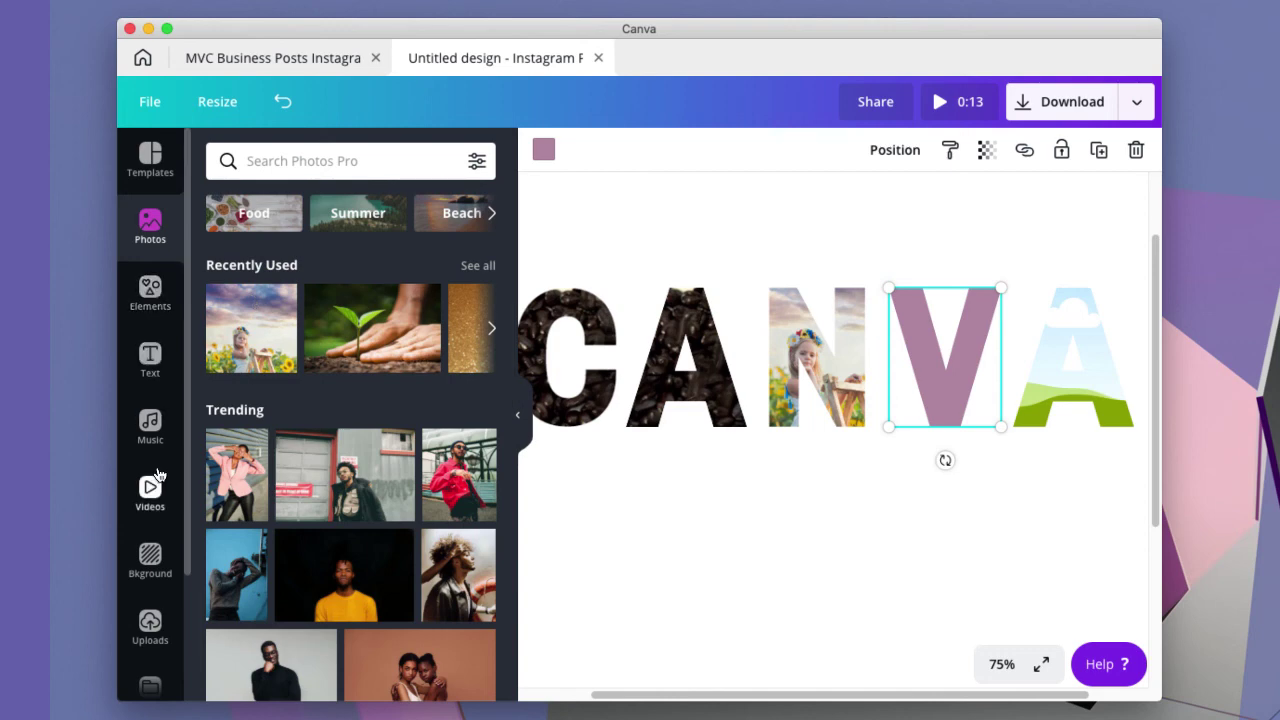
click(150, 500)
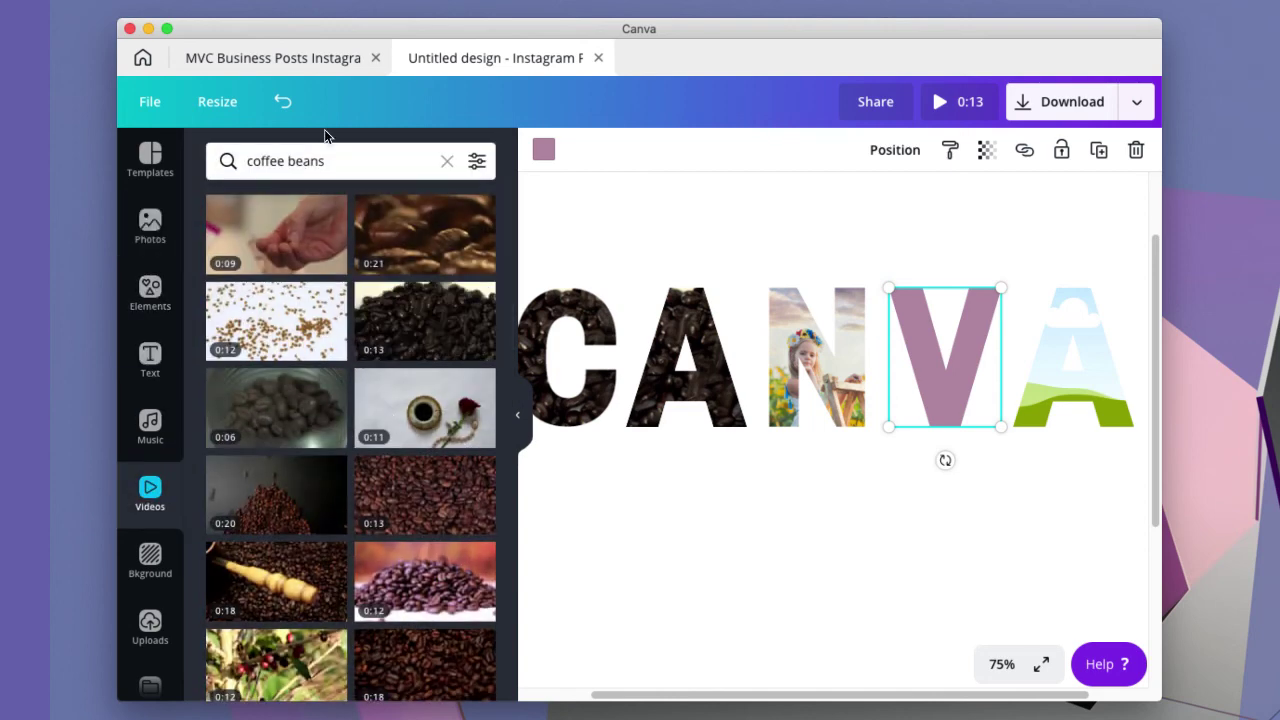
Step: Search videos for 'flowers' and drop the purple crocus clip into the final A
click(333, 160)
drag(333, 160, 182, 161)
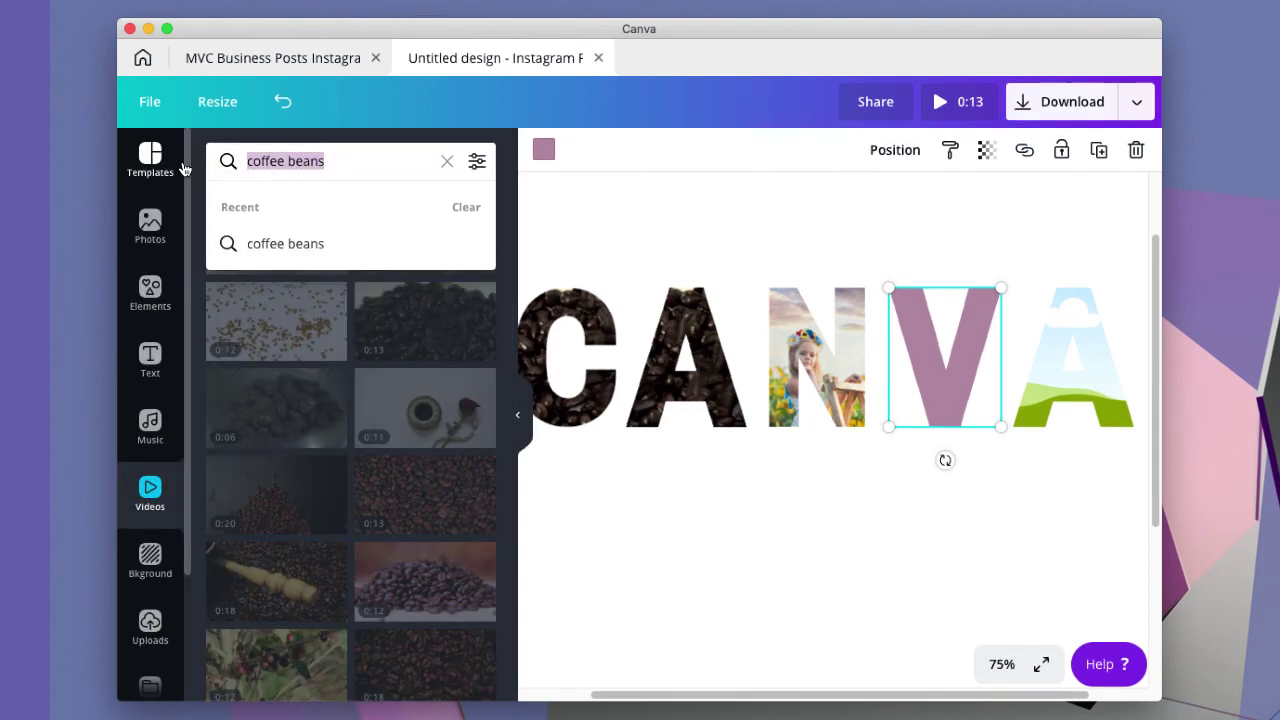
text(f)
key(BackSpace)
text(flowers)
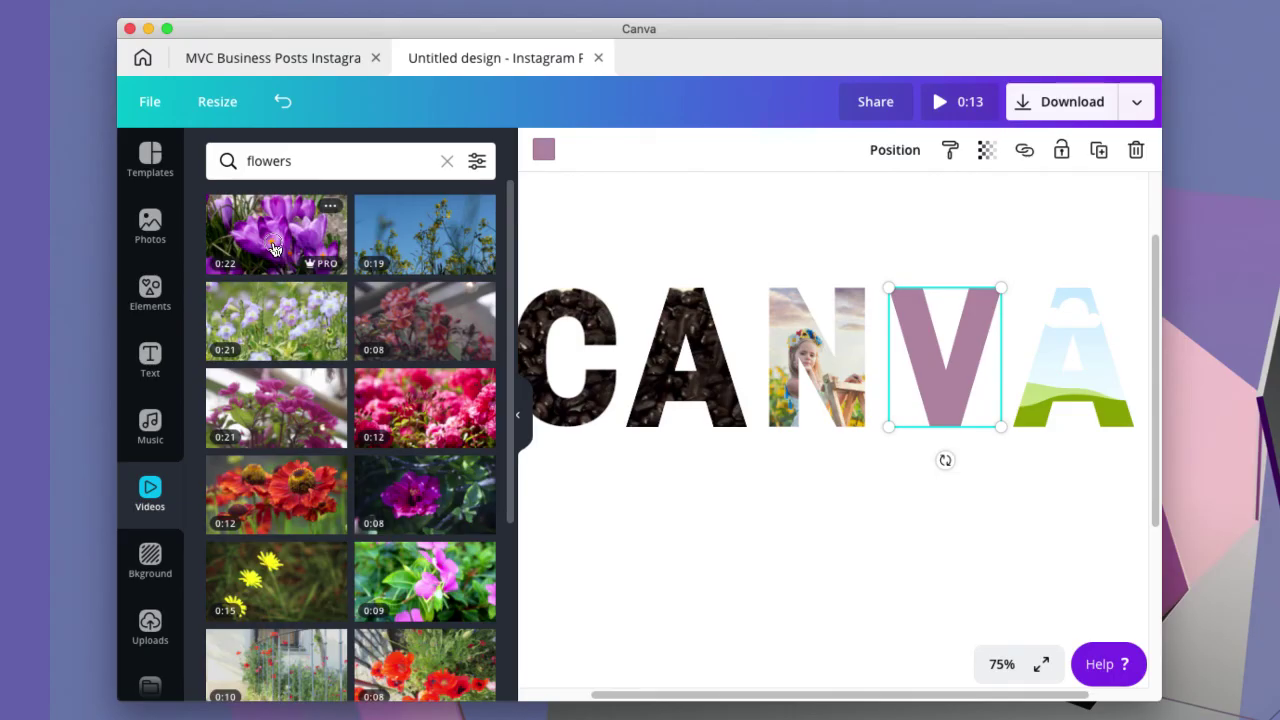
drag(381, 266, 1073, 360)
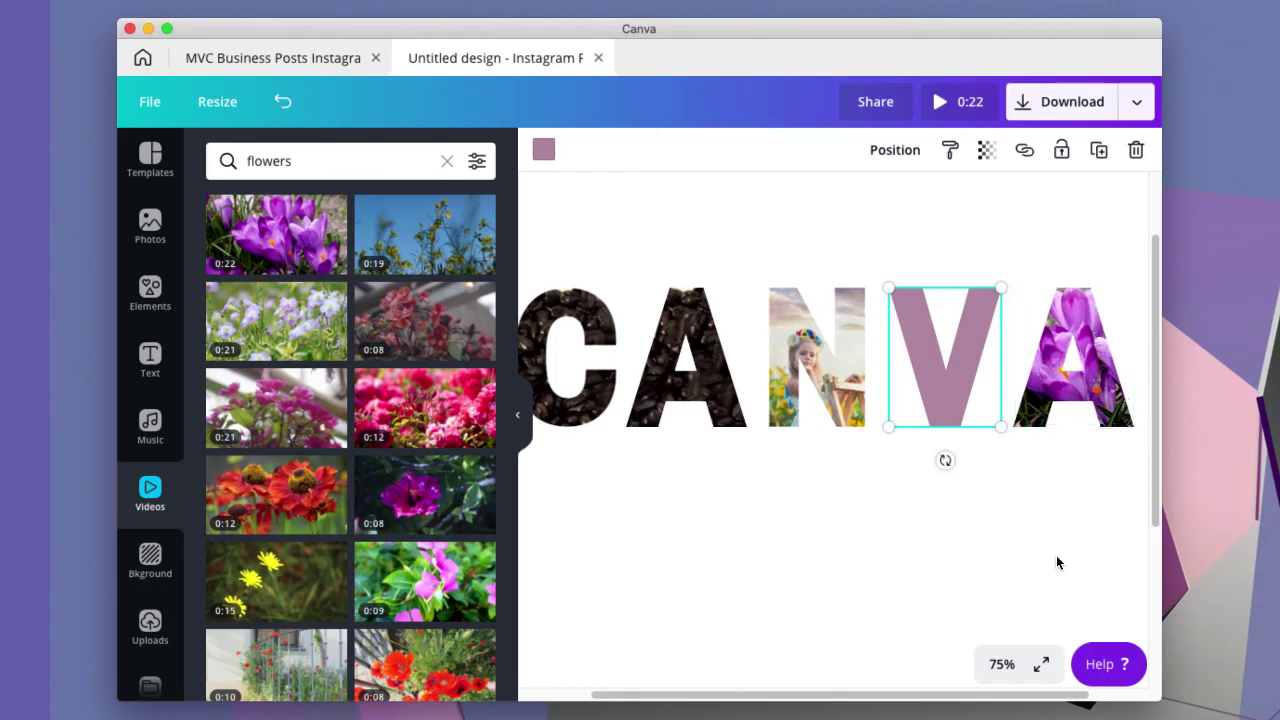
drag(1162, 570, 1211, 570)
drag(500, 246, 862, 360)
Step: Deselect the letters to review the coffee, sunflower, mauve and crocus CANVA lettering
click(842, 455)
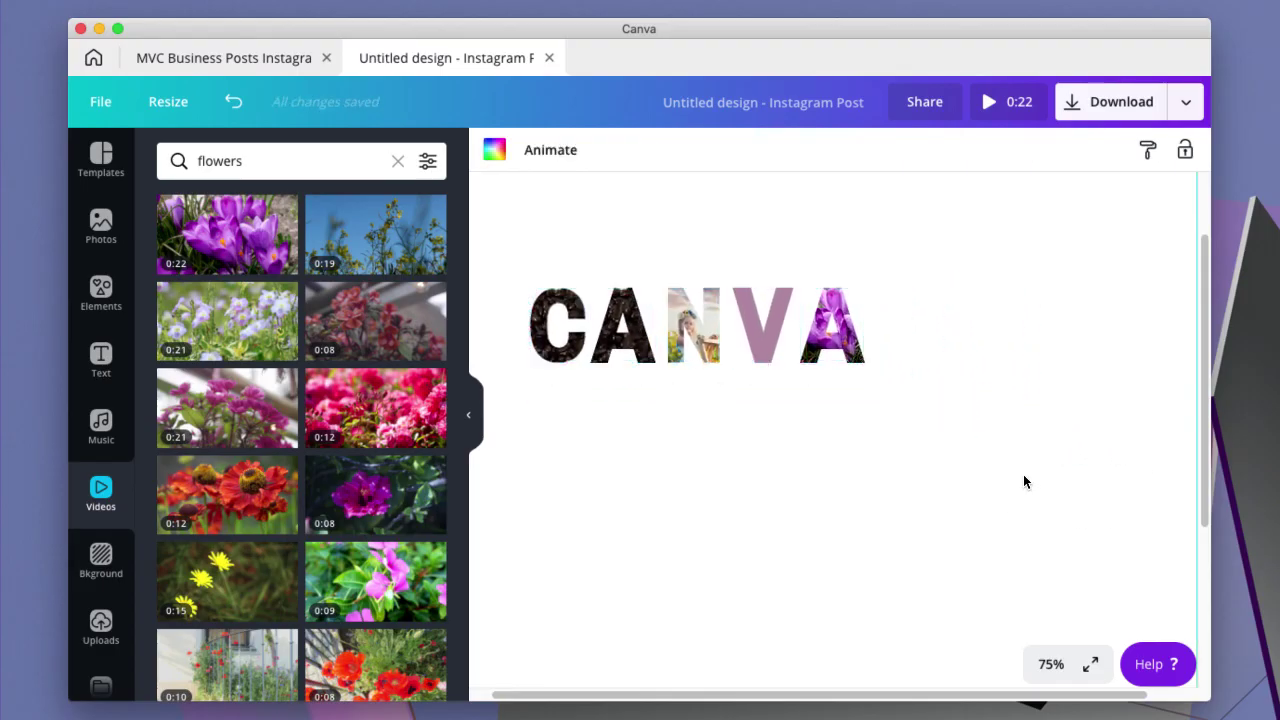